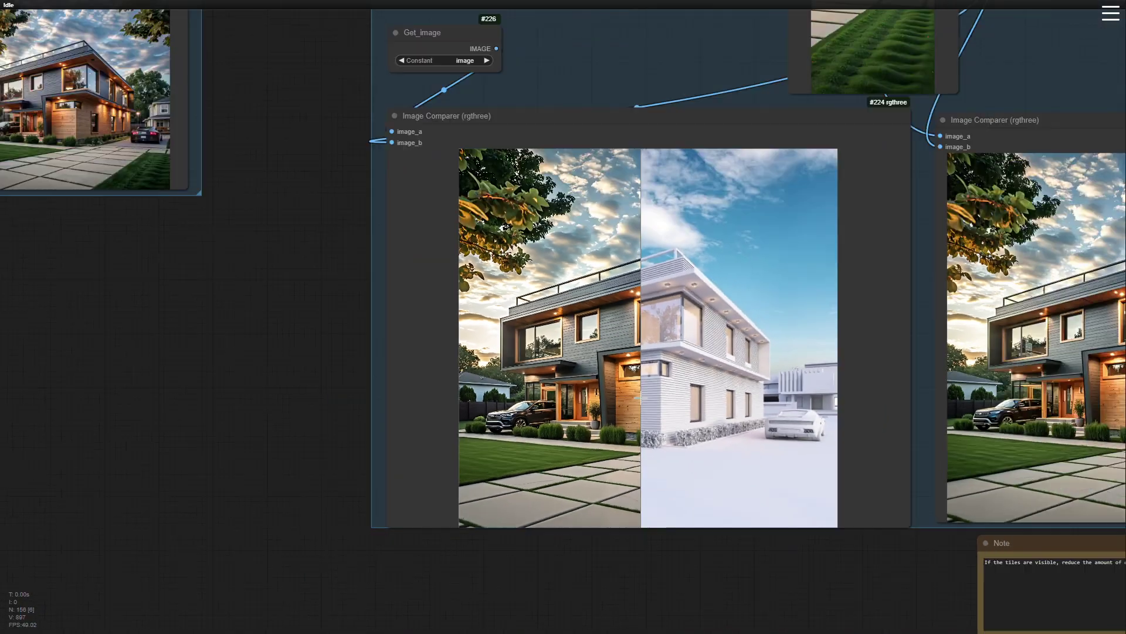
pyautogui.scroll(-5, 483, 510)
pyautogui.scroll(2, 1011, 505)
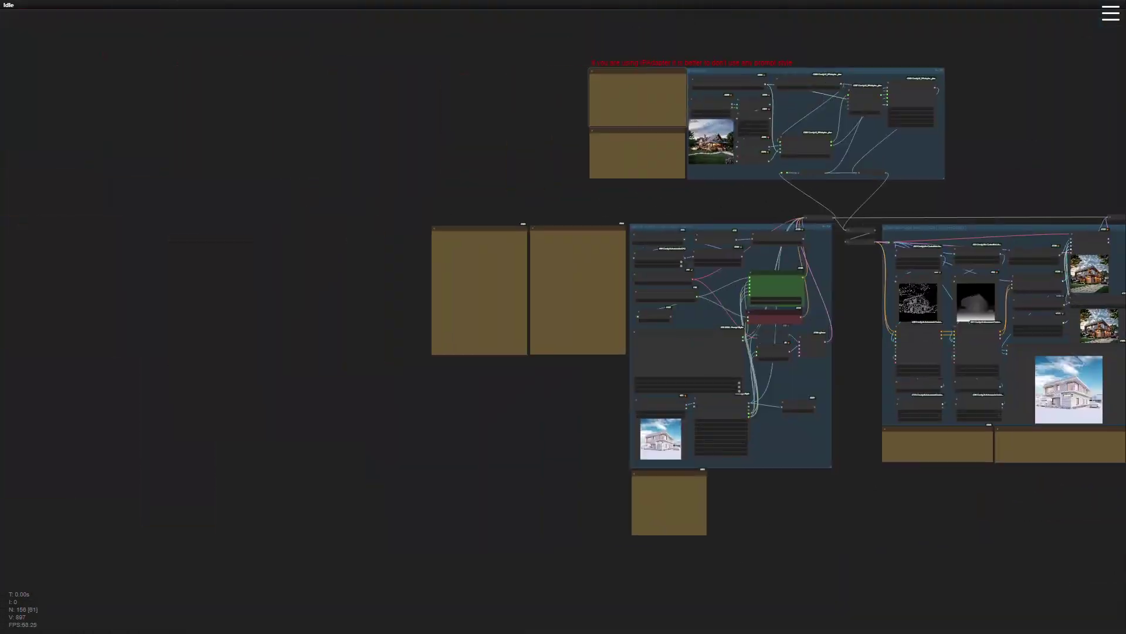
pyautogui.scroll(3, 671, 169)
pyautogui.scroll(3, 671, 169)
pyautogui.scroll(3, 677, 179)
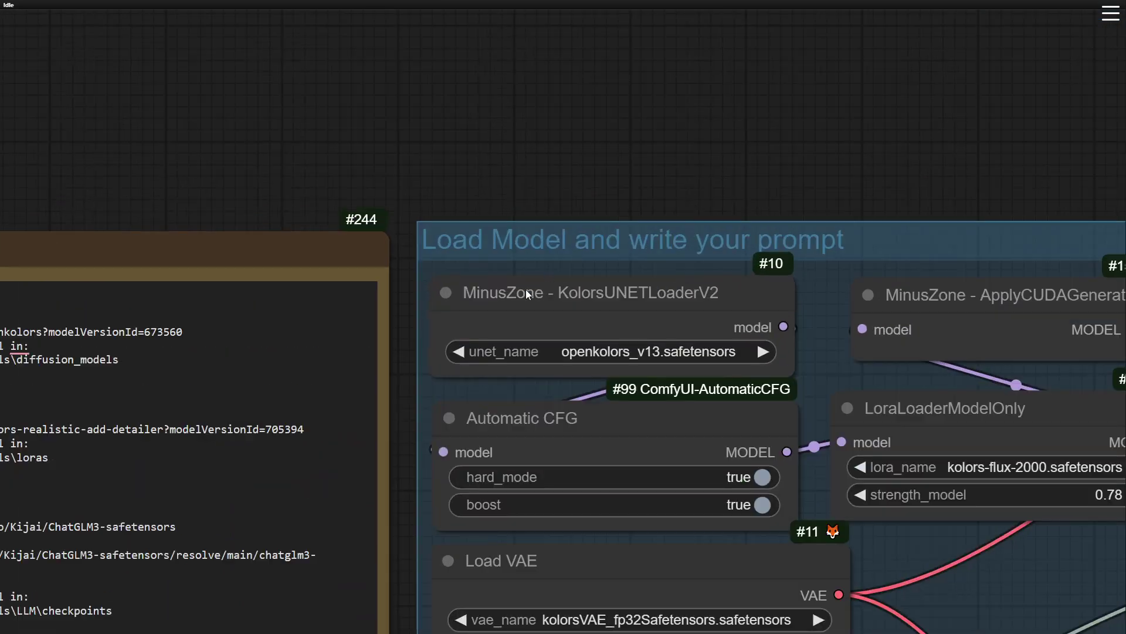
pyautogui.scroll(-2, 739, 238)
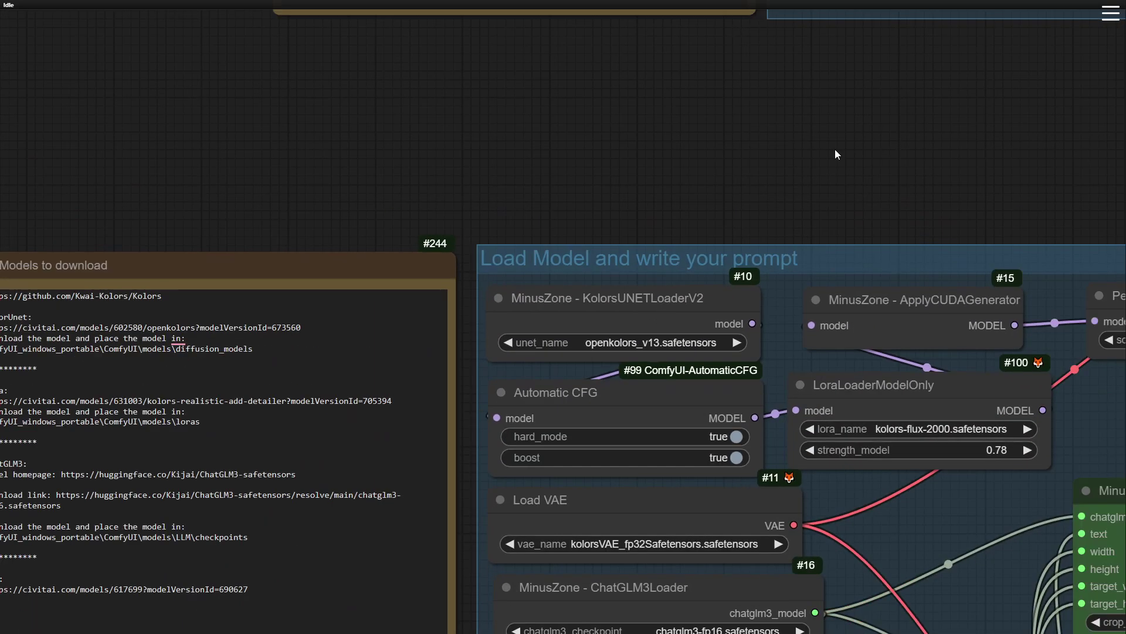
# Step: Pan across the workflow to review the Extensions notes panel and the input image
pyautogui.moveTo(837, 148); pyautogui.dragTo(712, 54)
pyautogui.scroll(-4, 739, 115)
pyautogui.moveTo(477, 62); pyautogui.dragTo(705, 59)
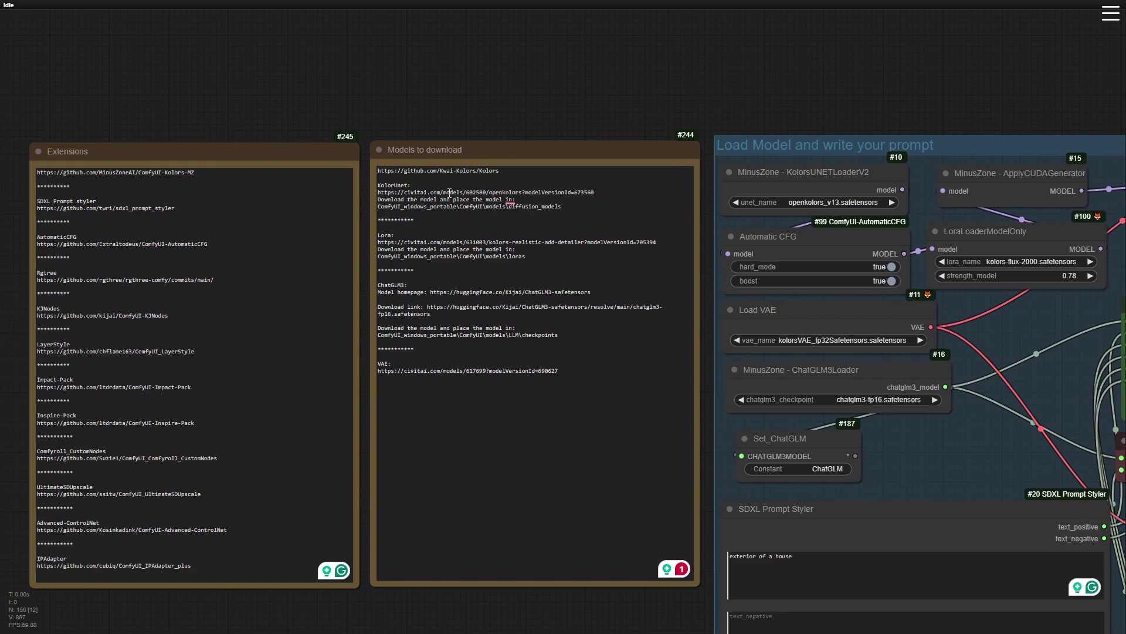
pyautogui.scroll(5, 76, 598)
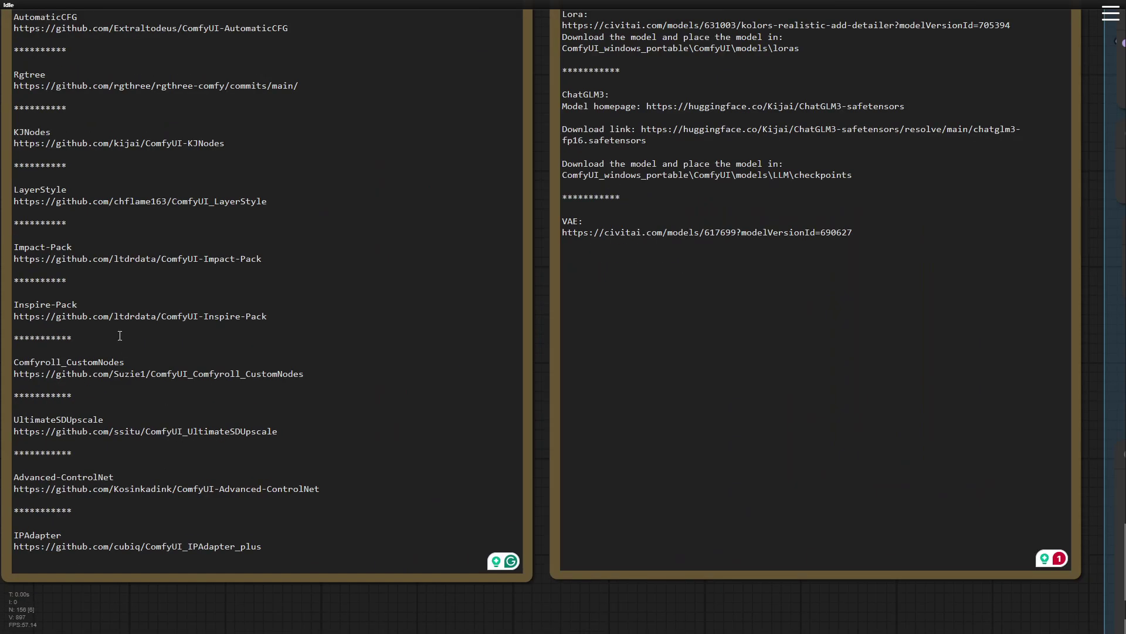
pyautogui.click(161, 317)
pyautogui.scroll(-5, 514, 614)
pyautogui.moveTo(770, 146)
pyautogui.mouseDown()
pyautogui.moveTo(334, 279)
pyautogui.moveTo(339, 445)
pyautogui.mouseUp()
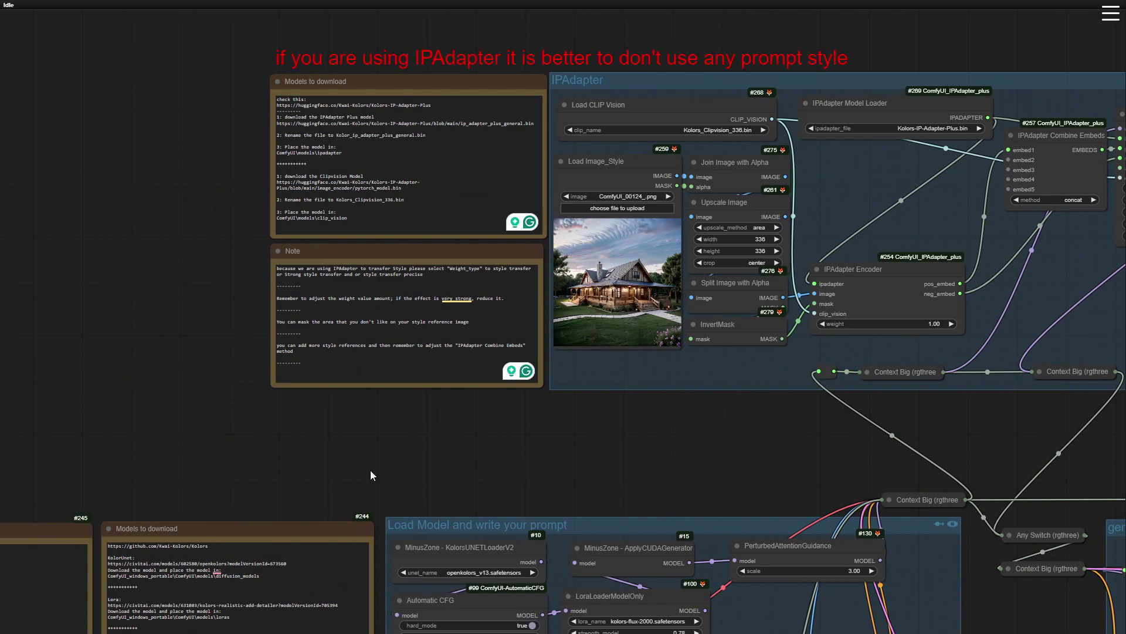
pyautogui.scroll(-1, 343, 431)
pyautogui.scroll(-4, 605, 228)
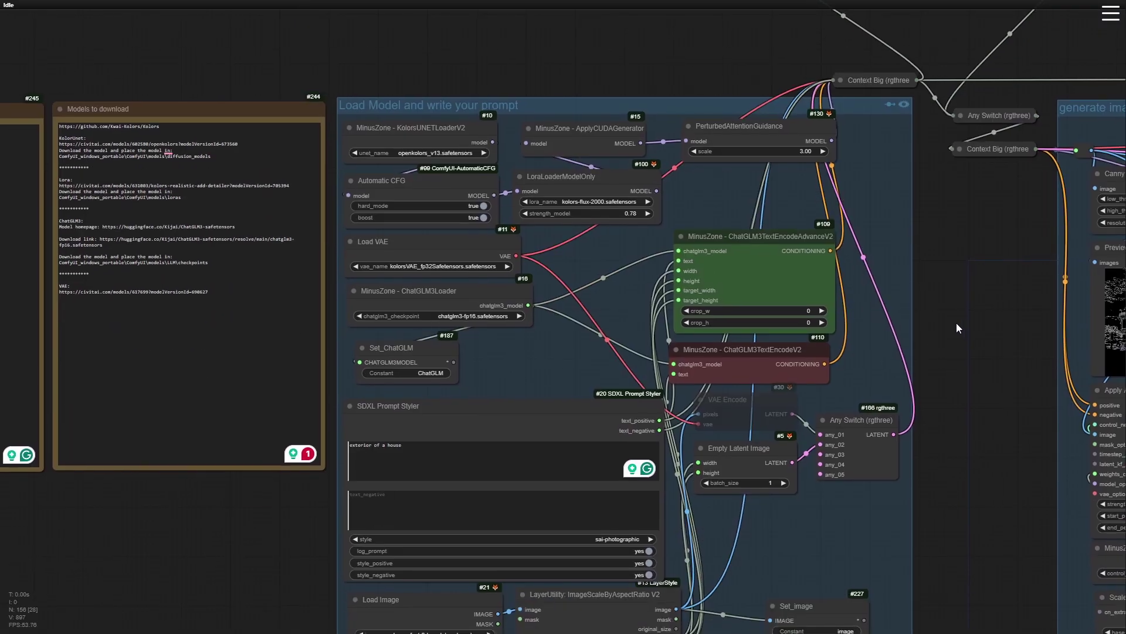
# Step: Inspect the Kolors UNET loader, LoRA loader, Load VAE and image scaling nodes
pyautogui.moveTo(956, 322)
pyautogui.mouseDown()
pyautogui.moveTo(950, 239)
pyautogui.moveTo(965, 266)
pyautogui.mouseUp()
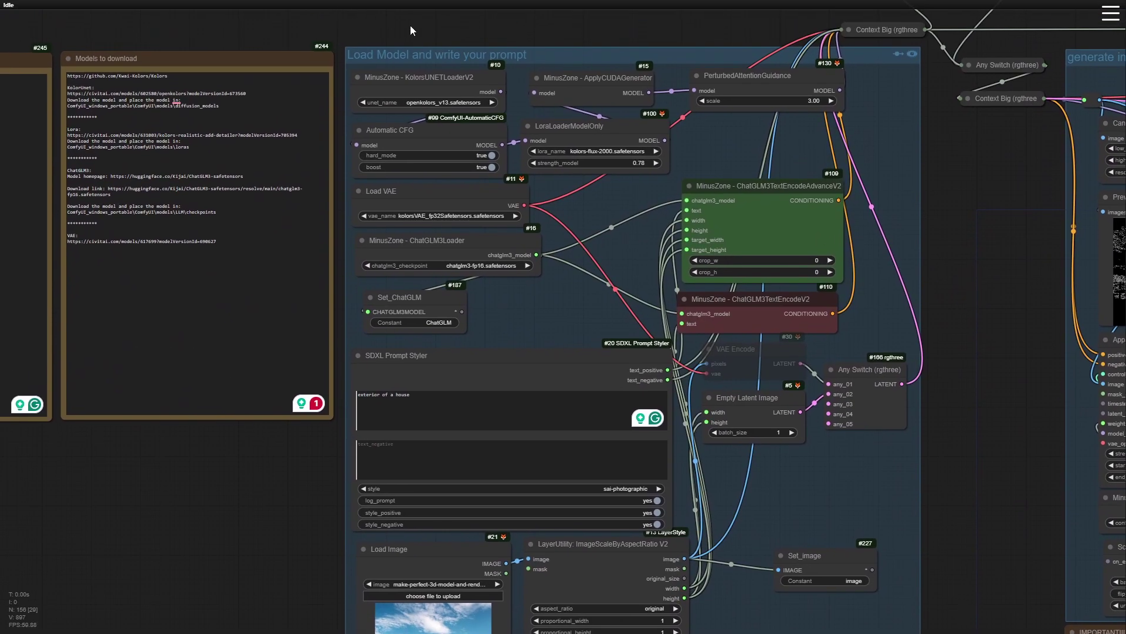
pyautogui.scroll(5, 414, 26)
pyautogui.scroll(5, 529, 49)
pyautogui.click(359, 141)
pyautogui.scroll(-5, 360, 144)
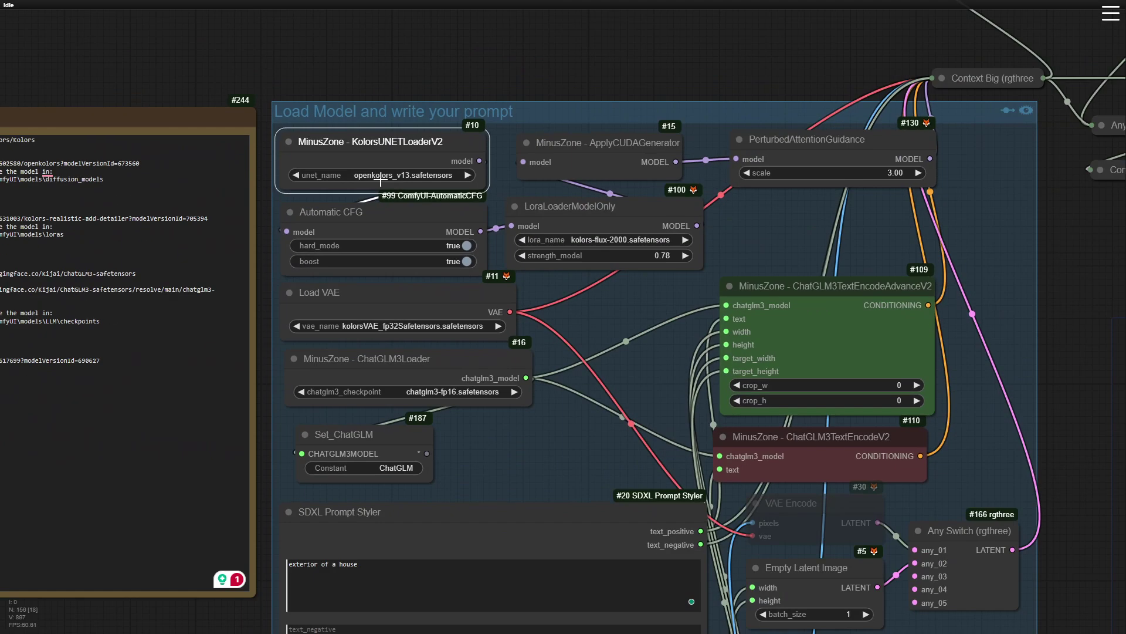
pyautogui.click(638, 215)
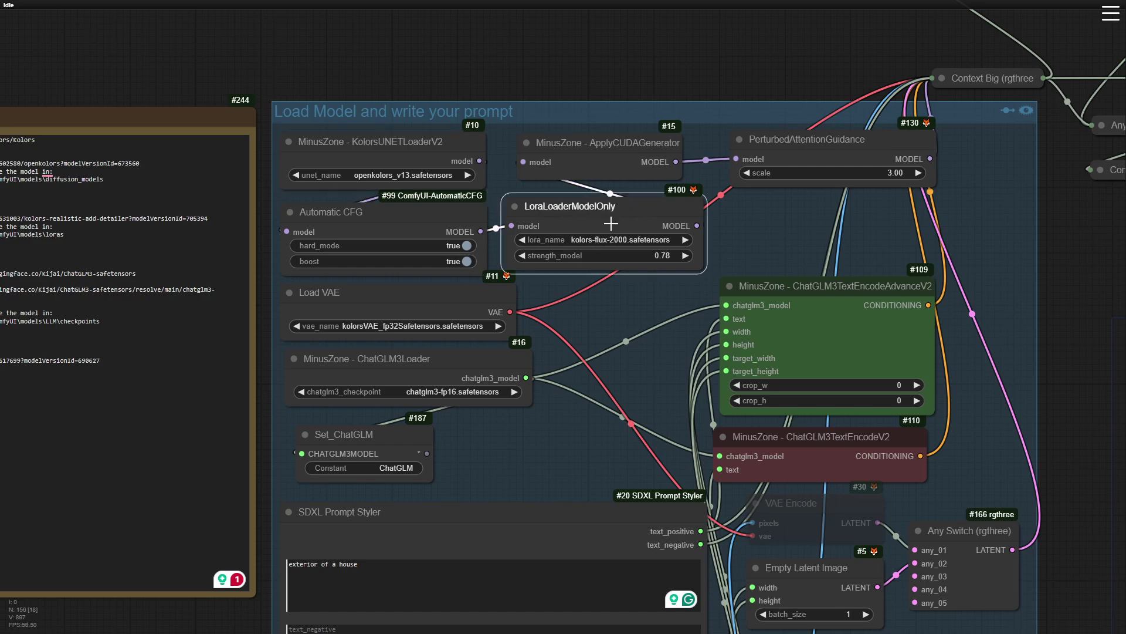
pyautogui.scroll(5, 607, 225)
pyautogui.scroll(-5, 212, 348)
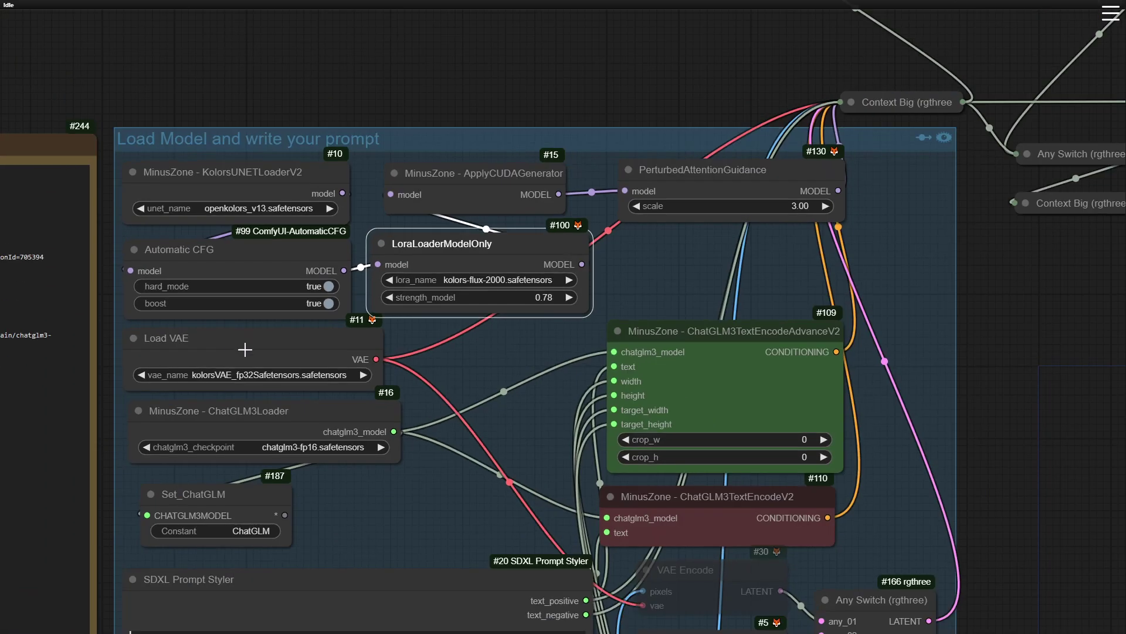
pyautogui.scroll(6, 180, 353)
pyautogui.scroll(3, 108, 355)
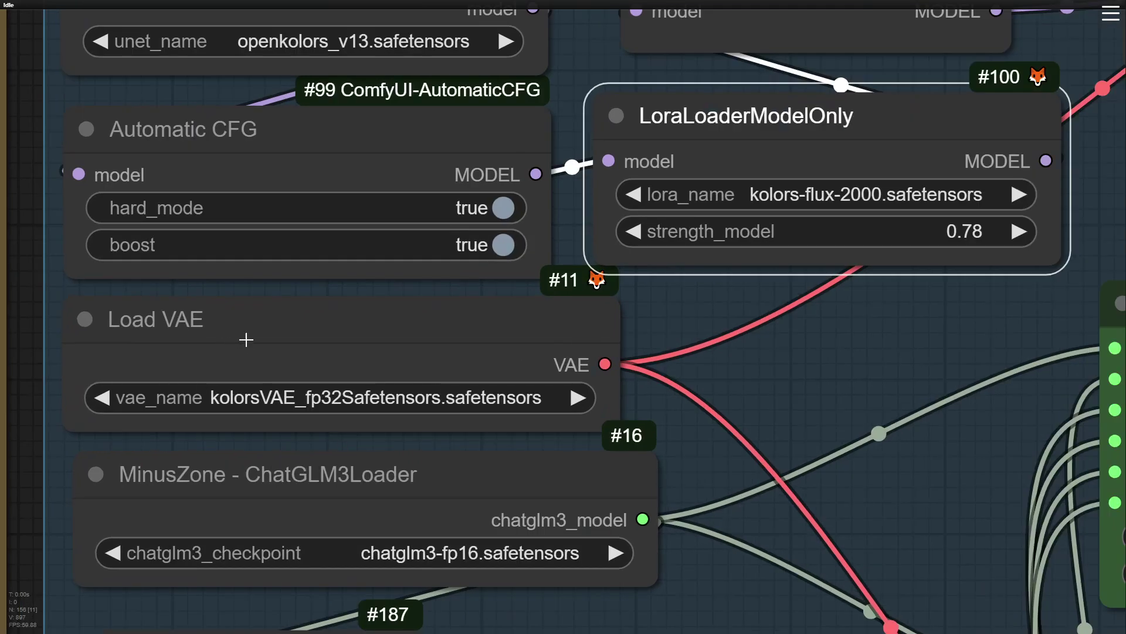
pyautogui.click(203, 338)
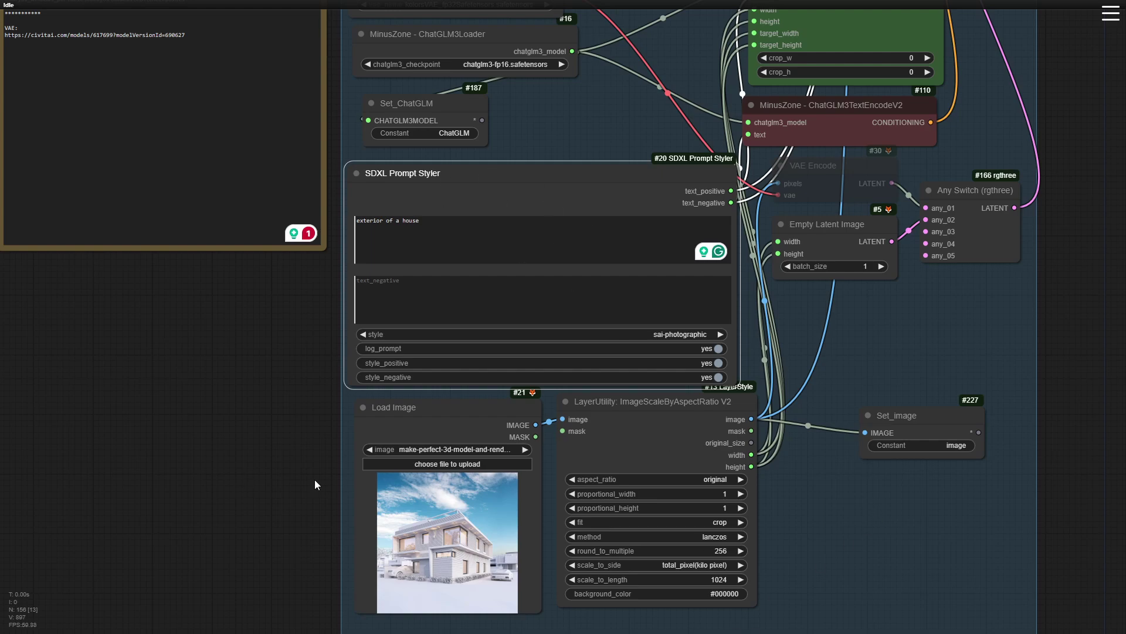
pyautogui.scroll(2, 807, 588)
pyautogui.scroll(3, 851, 496)
pyautogui.scroll(2, 851, 495)
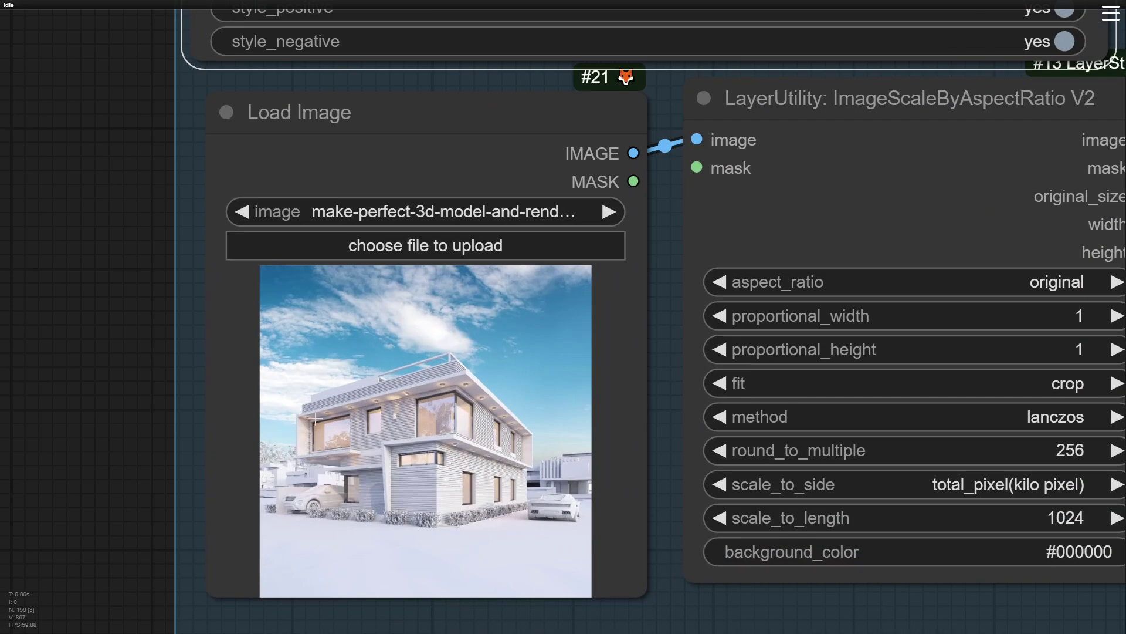
pyautogui.scroll(-3, 596, 486)
pyautogui.click(850, 249)
# Step: Bypass the IPAdapter group's nodes using the eye toggle in its header
pyautogui.moveTo(1017, 377)
pyautogui.mouseDown()
pyautogui.moveTo(978, 418)
pyautogui.moveTo(922, 371)
pyautogui.mouseUp()
pyautogui.scroll(-3, 549, 477)
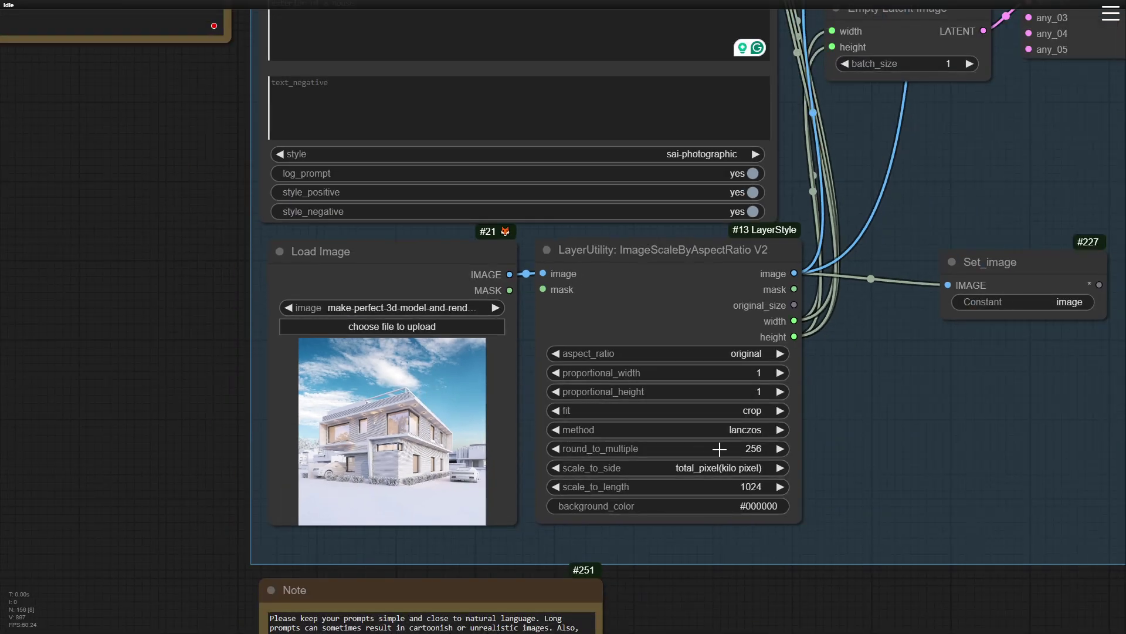
pyautogui.scroll(-3, 748, 565)
pyautogui.scroll(-3, 749, 561)
pyautogui.moveTo(895, 342); pyautogui.dragTo(850, 629)
pyautogui.moveTo(849, 320); pyautogui.dragTo(766, 524)
pyautogui.scroll(6, 687, 300)
pyautogui.scroll(-1, 651, 366)
pyautogui.scroll(-5, 679, 286)
pyautogui.scroll(3, 624, 287)
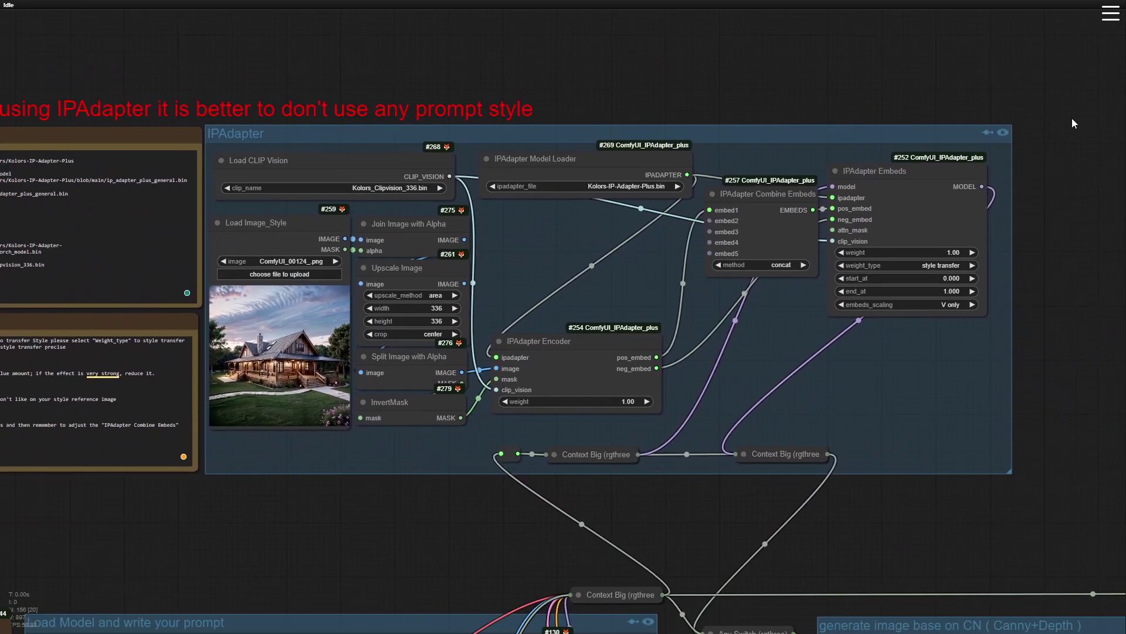
pyautogui.click(1006, 135)
pyautogui.click(1007, 135)
pyautogui.click(1005, 134)
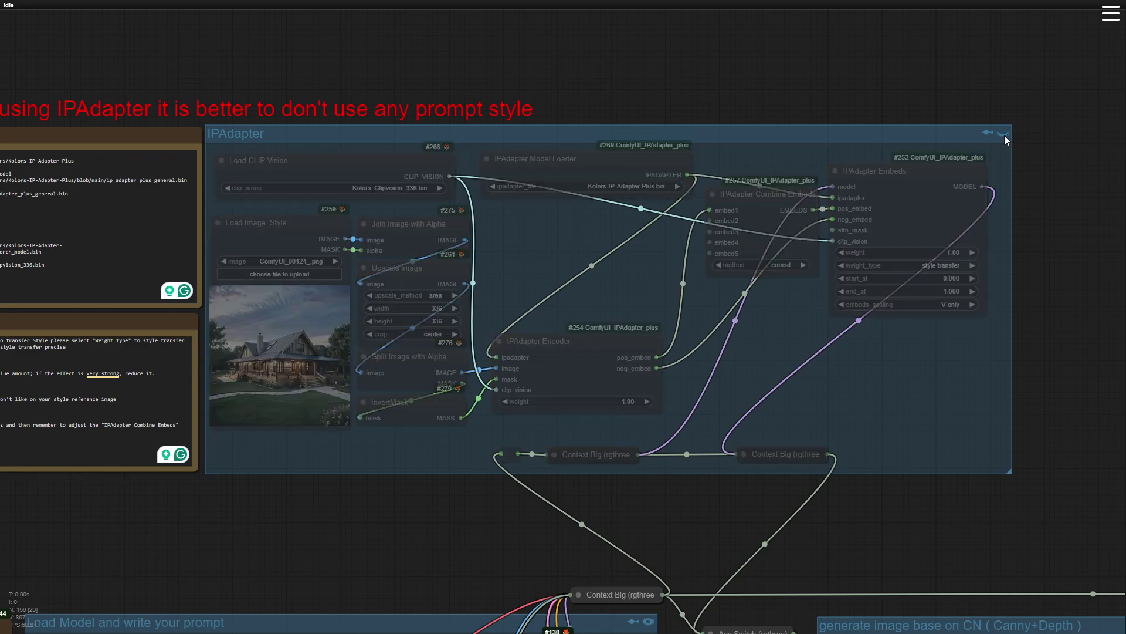
pyautogui.scroll(-1, 943, 612)
pyautogui.scroll(-5, 944, 612)
pyautogui.moveTo(700, 197); pyautogui.dragTo(503, 4)
pyautogui.scroll(3, 503, 4)
pyautogui.scroll(4, 1065, 431)
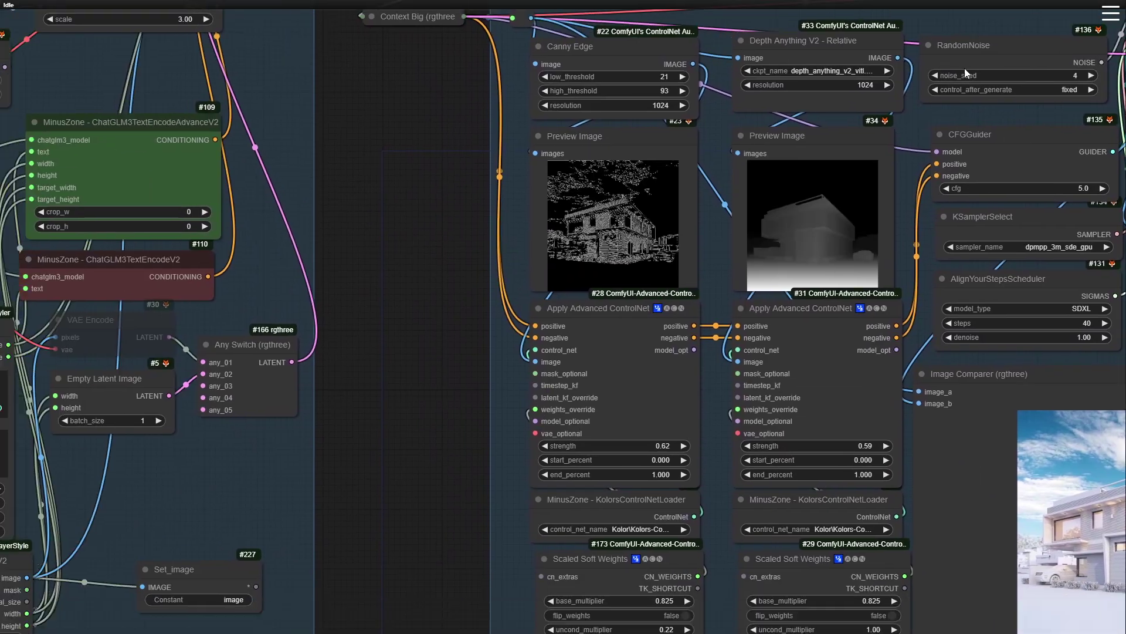
pyautogui.moveTo(591, 30); pyautogui.dragTo(880, 119)
pyautogui.scroll(5, 551, 48)
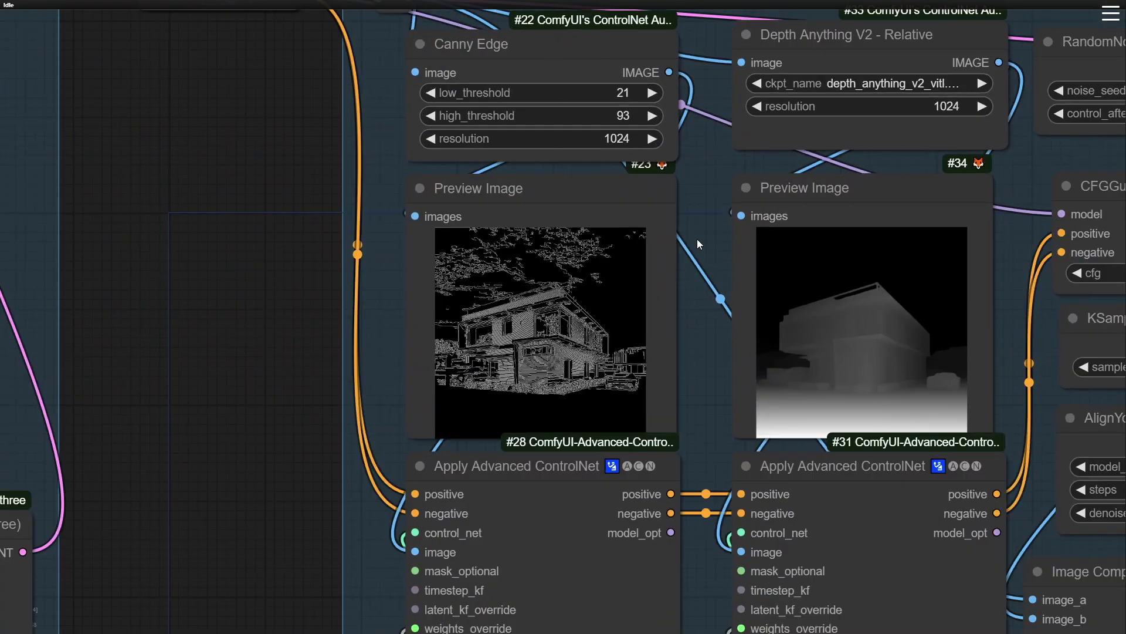
pyautogui.hscroll(2, 692, 228)
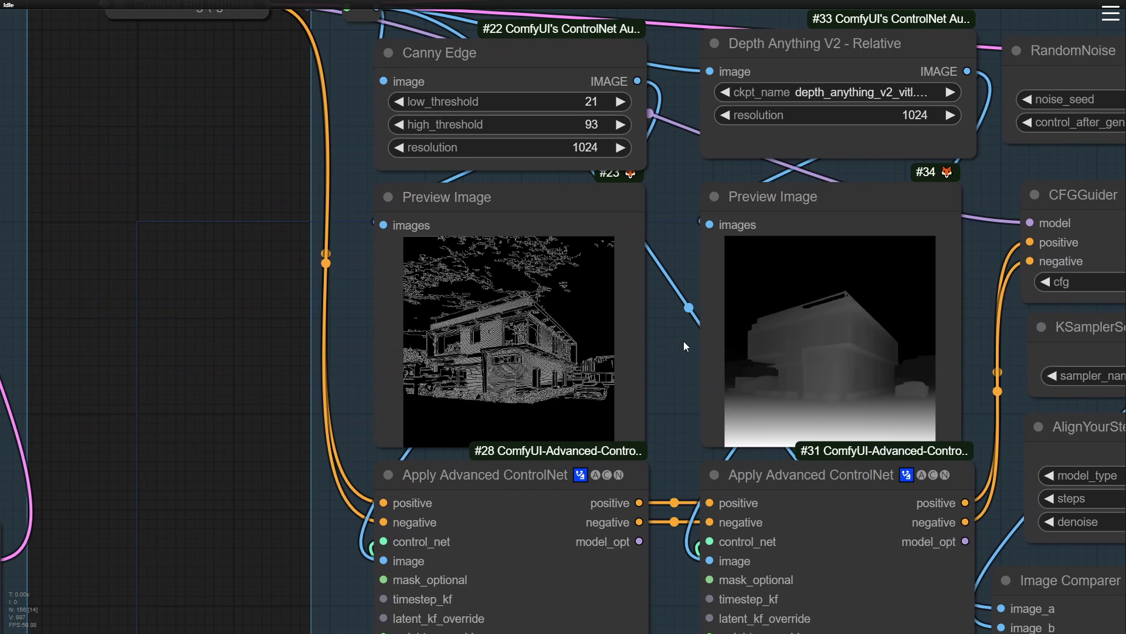
pyautogui.scroll(-1, 657, 401)
pyautogui.scroll(-5, 655, 335)
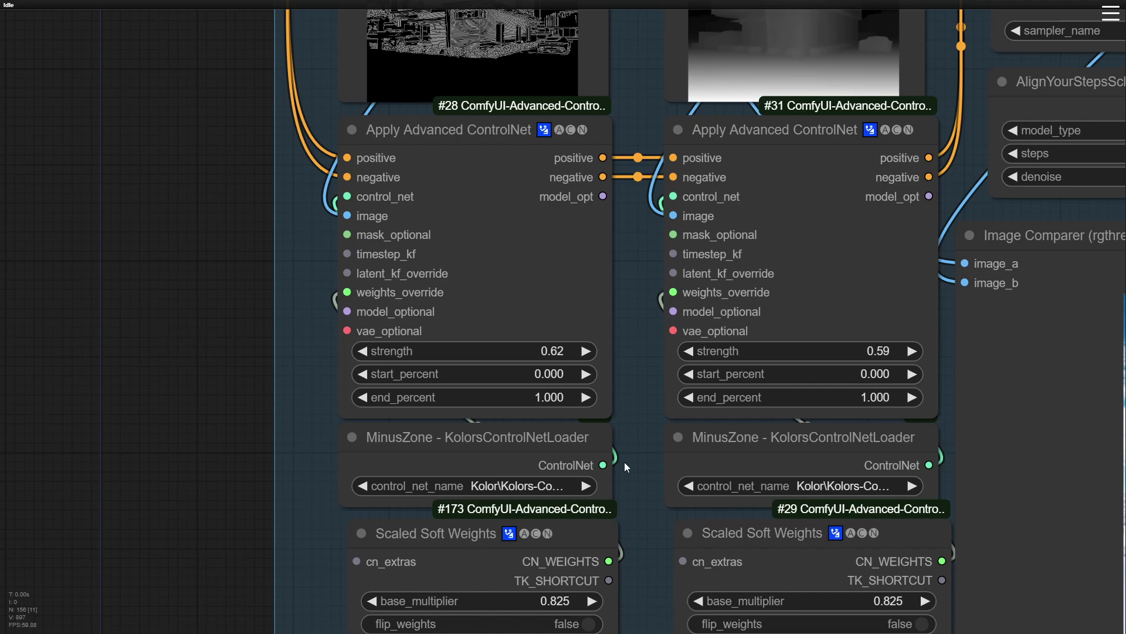
pyautogui.moveTo(624, 467)
pyautogui.mouseDown()
pyautogui.moveTo(637, 220)
pyautogui.moveTo(625, 481)
pyautogui.mouseUp()
pyautogui.scroll(4, 447, 174)
pyautogui.scroll(1, 401, 122)
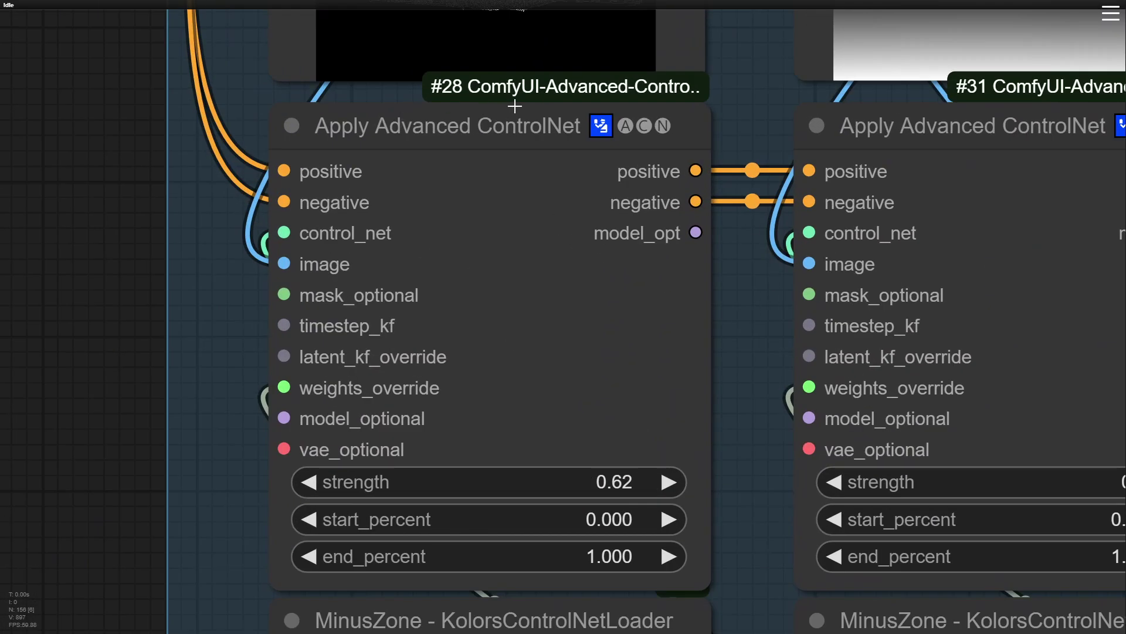
pyautogui.scroll(-4, 739, 462)
pyautogui.scroll(-2, 751, 214)
pyautogui.scroll(-2, 752, 133)
pyautogui.scroll(3, 585, 217)
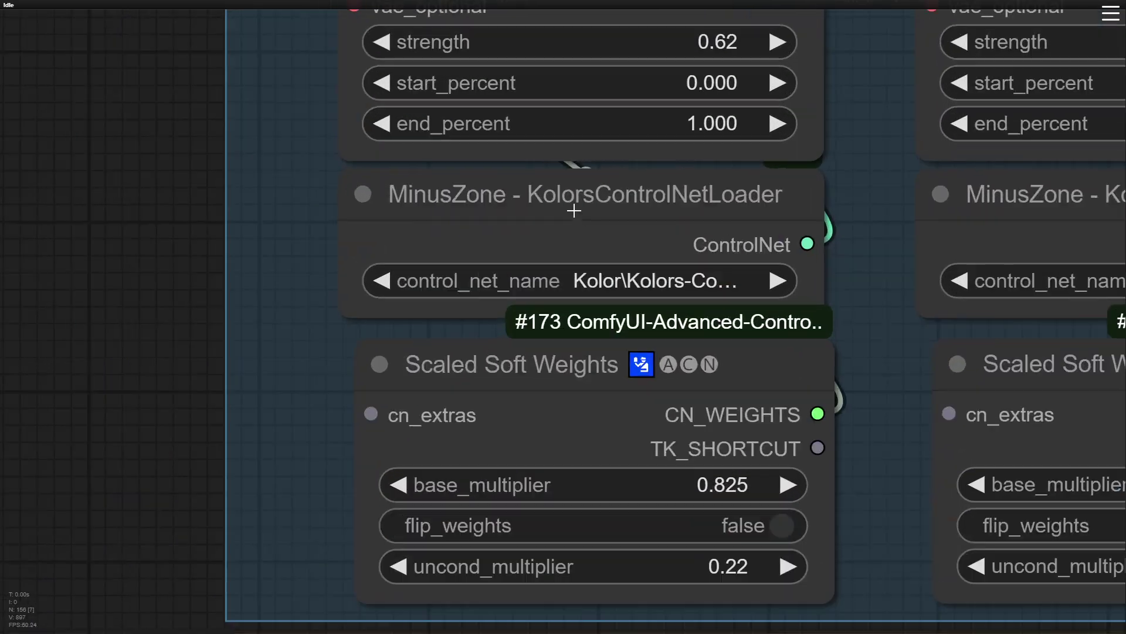
pyautogui.scroll(5, 584, 216)
pyautogui.click(583, 217)
pyautogui.scroll(-3, 583, 216)
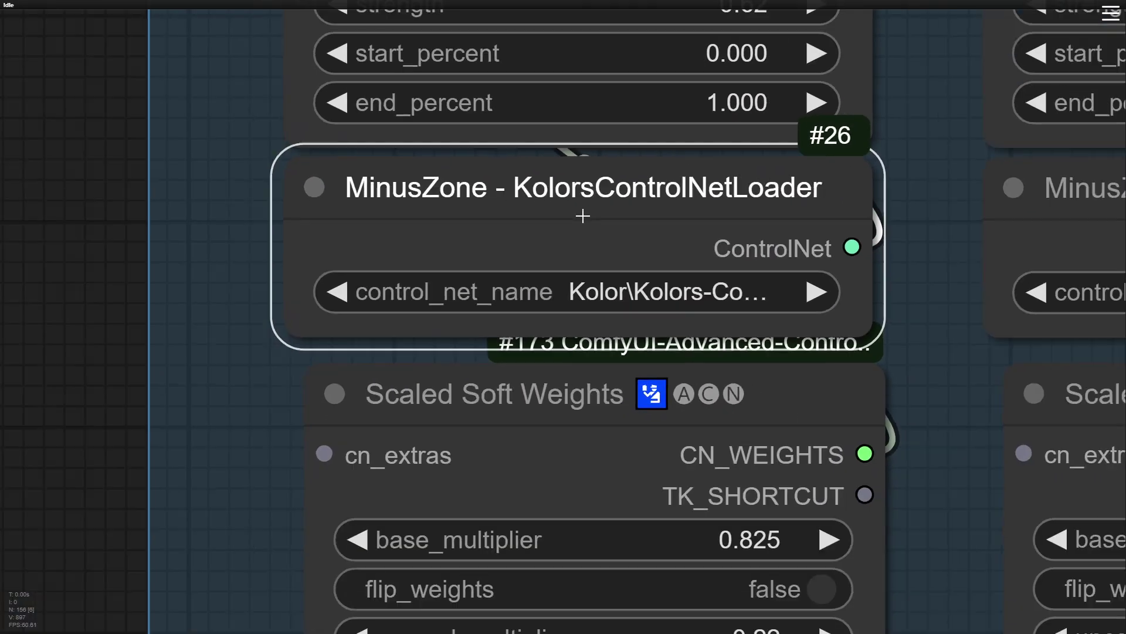
pyautogui.scroll(1, 572, 224)
pyautogui.scroll(1, 550, 233)
pyautogui.scroll(-1, 493, 239)
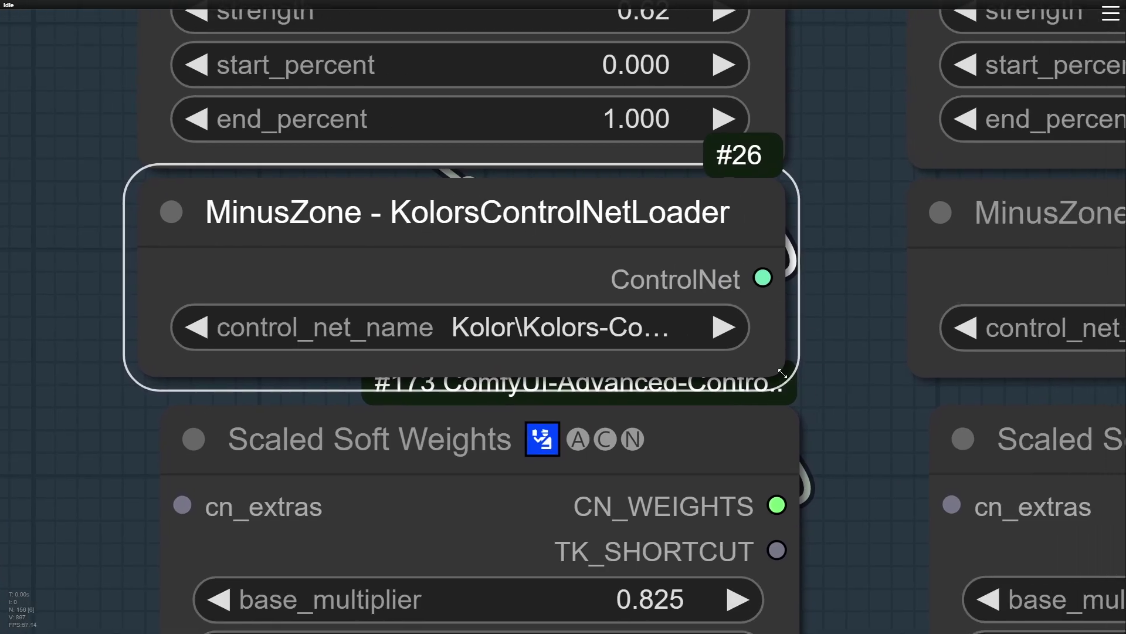
pyautogui.moveTo(782, 371); pyautogui.dragTo(1125, 387)
pyautogui.moveTo(850, 484)
pyautogui.mouseDown()
pyautogui.moveTo(751, 499)
pyautogui.moveTo(454, 496)
pyautogui.mouseUp()
pyautogui.scroll(4, 220, 345)
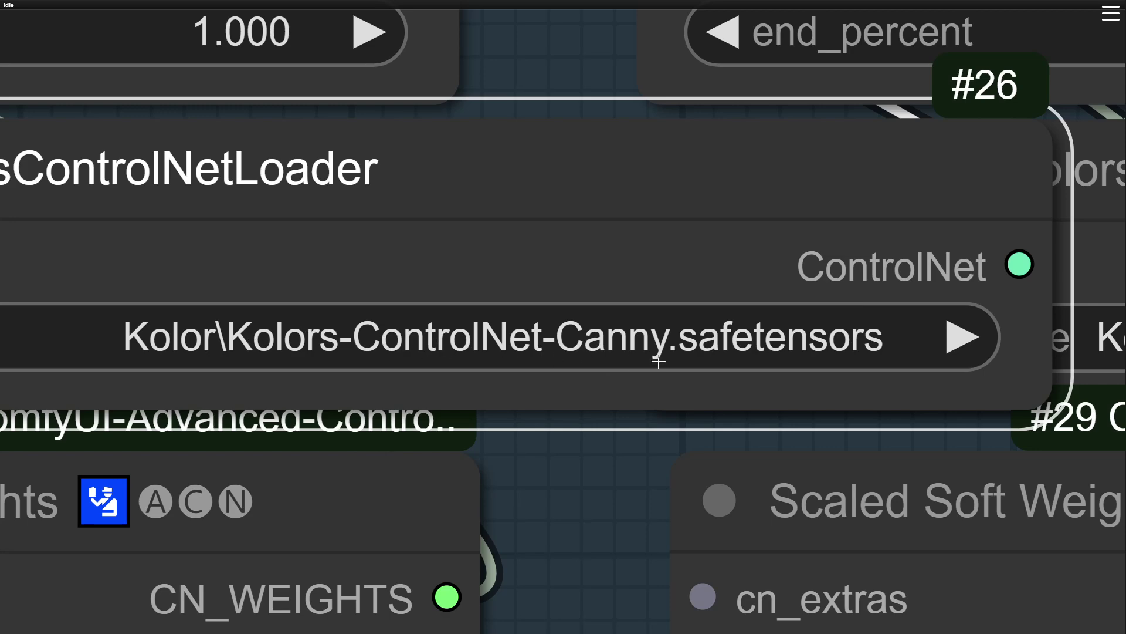
pyautogui.scroll(-4, 620, 360)
pyautogui.scroll(-2, 669, 360)
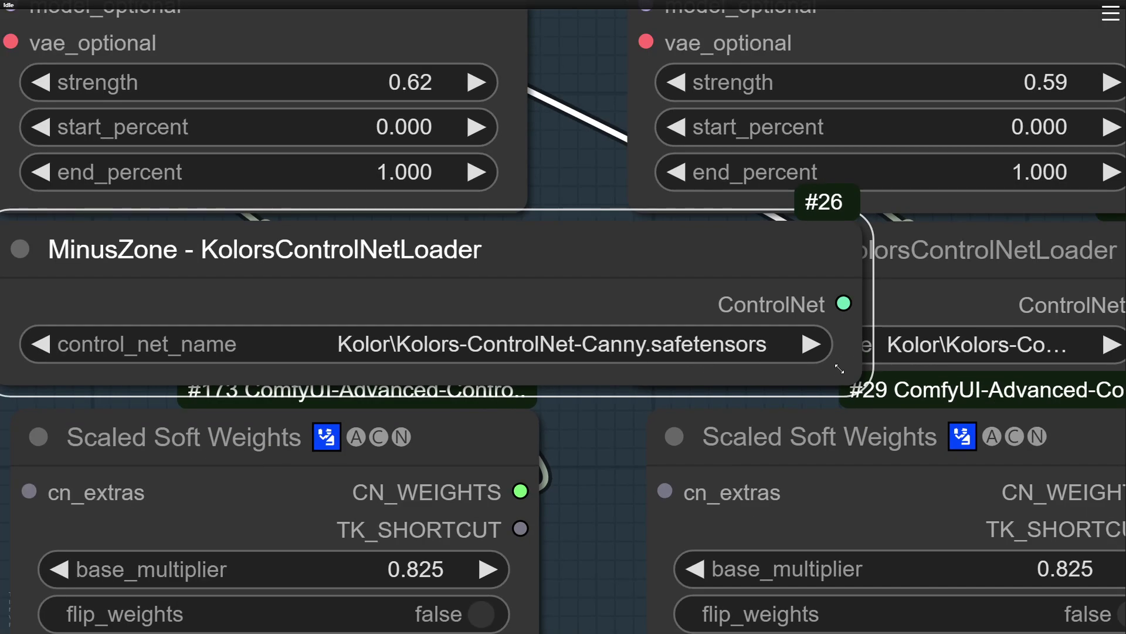
pyautogui.moveTo(838, 368); pyautogui.dragTo(523, 351)
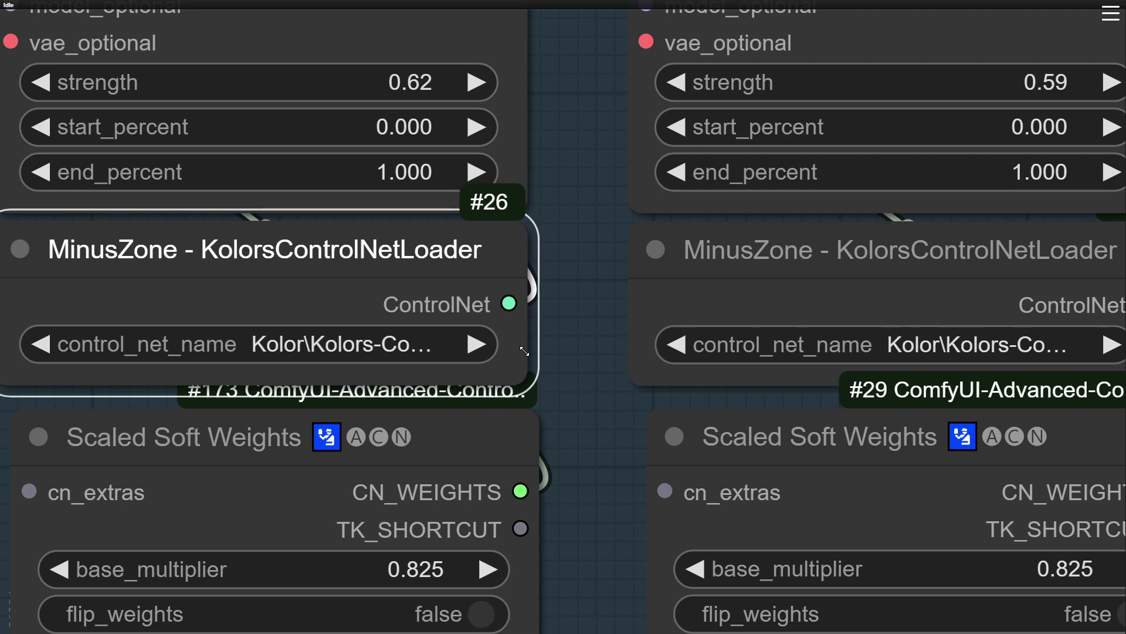
pyautogui.click(898, 282)
pyautogui.moveTo(613, 452); pyautogui.dragTo(369, 451)
pyautogui.moveTo(935, 389); pyautogui.dragTo(1125, 387)
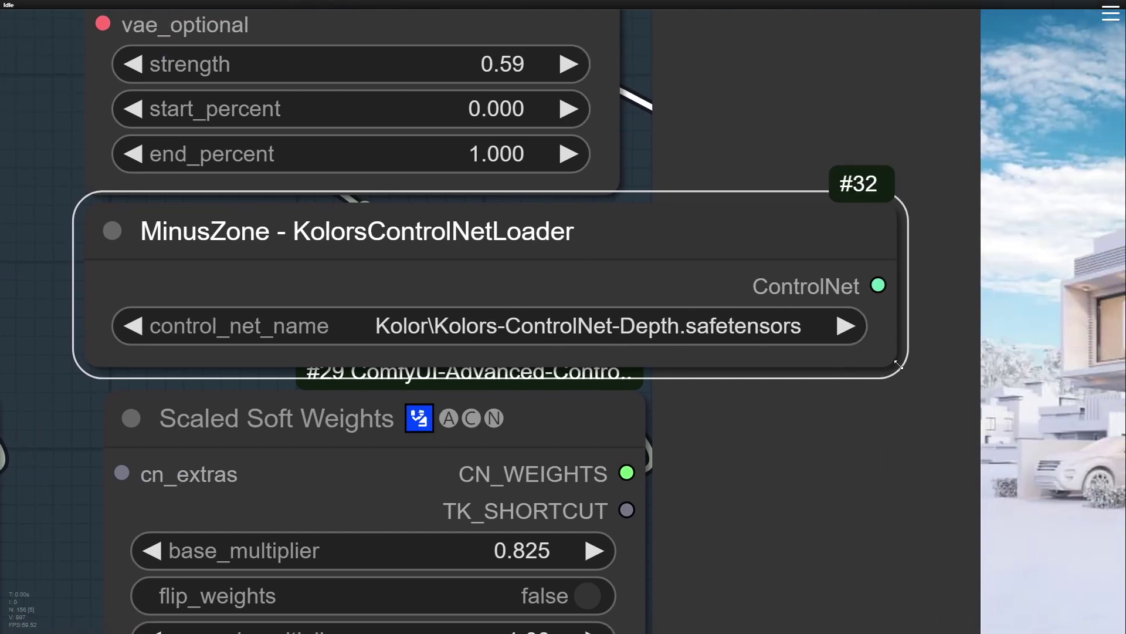
pyautogui.moveTo(891, 362); pyautogui.dragTo(634, 349)
pyautogui.scroll(-3, 737, 342)
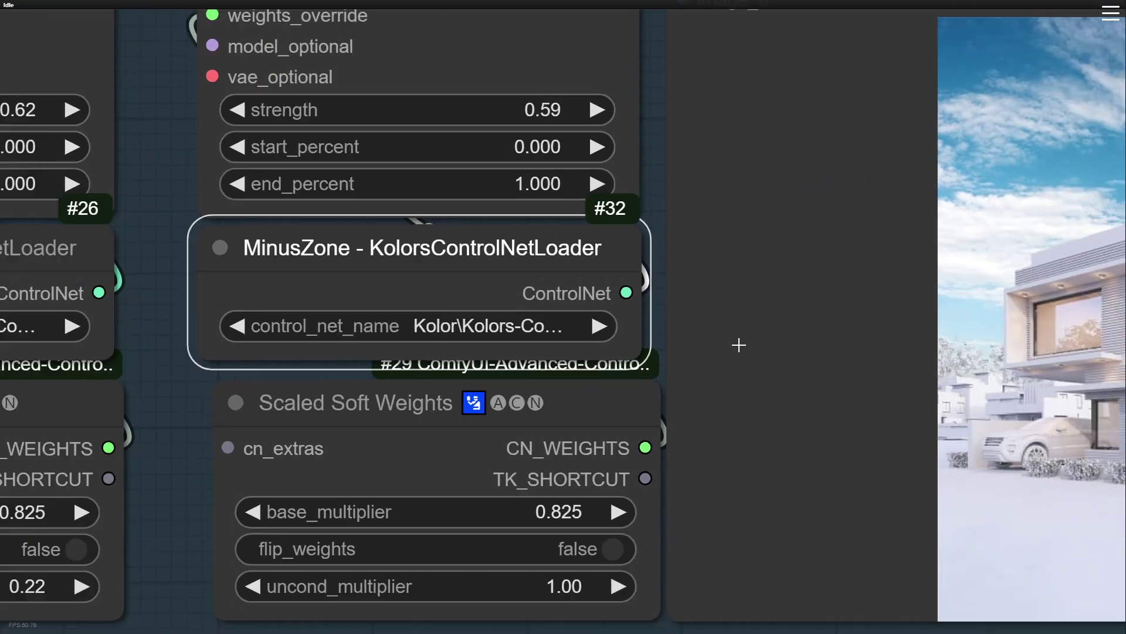
pyautogui.scroll(-1, 915, 343)
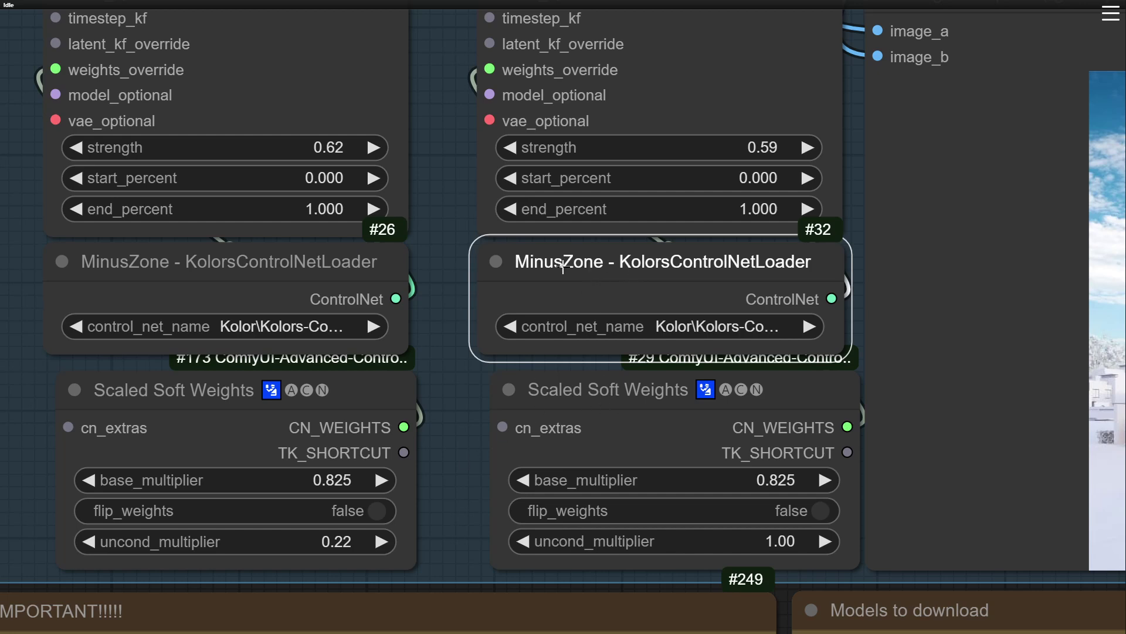
# Step: Locate Scaled Soft Weights node #173 beside the Apply Advanced ControlNet nodes
pyautogui.moveTo(445, 376)
pyautogui.mouseDown()
pyautogui.moveTo(734, 315)
pyautogui.moveTo(739, 346)
pyautogui.mouseUp()
pyautogui.click(734, 314)
pyautogui.scroll(-2, 739, 317)
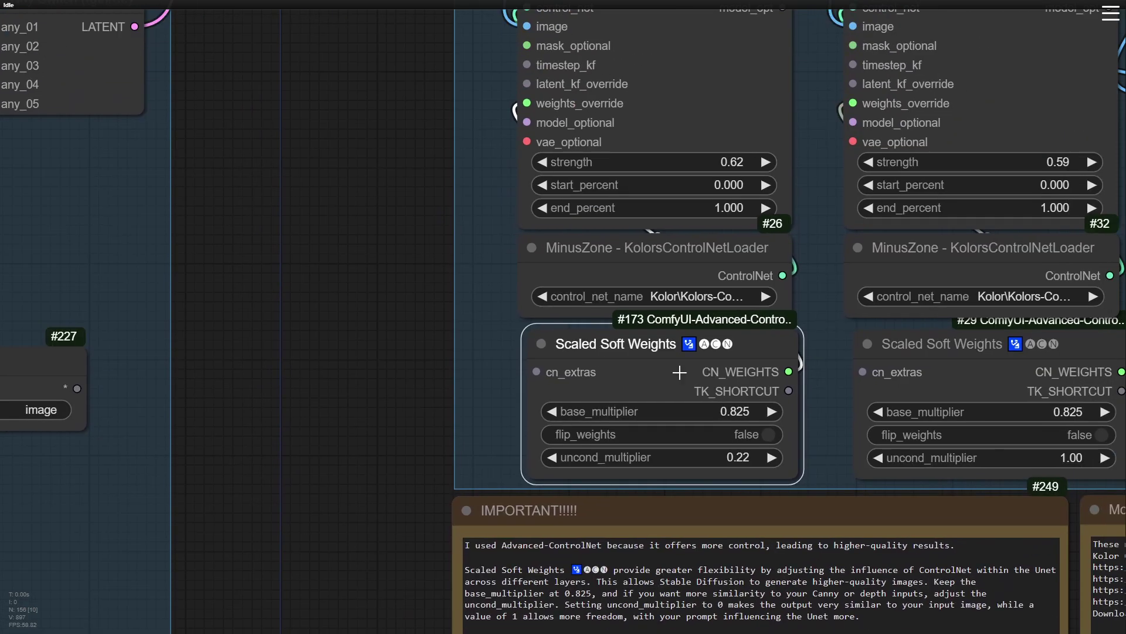
pyautogui.moveTo(798, 62); pyautogui.dragTo(770, 258)
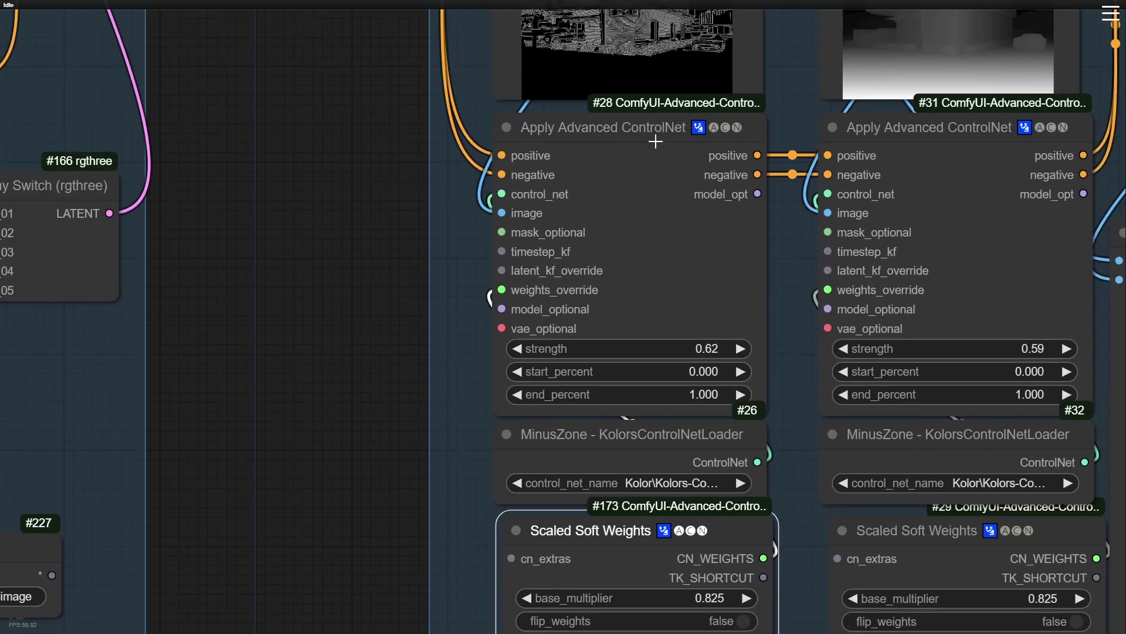
pyautogui.moveTo(777, 572)
pyautogui.mouseDown()
pyautogui.moveTo(810, 457)
pyautogui.moveTo(793, 395)
pyautogui.mouseUp()
pyautogui.scroll(5, 771, 372)
pyautogui.scroll(4, 771, 372)
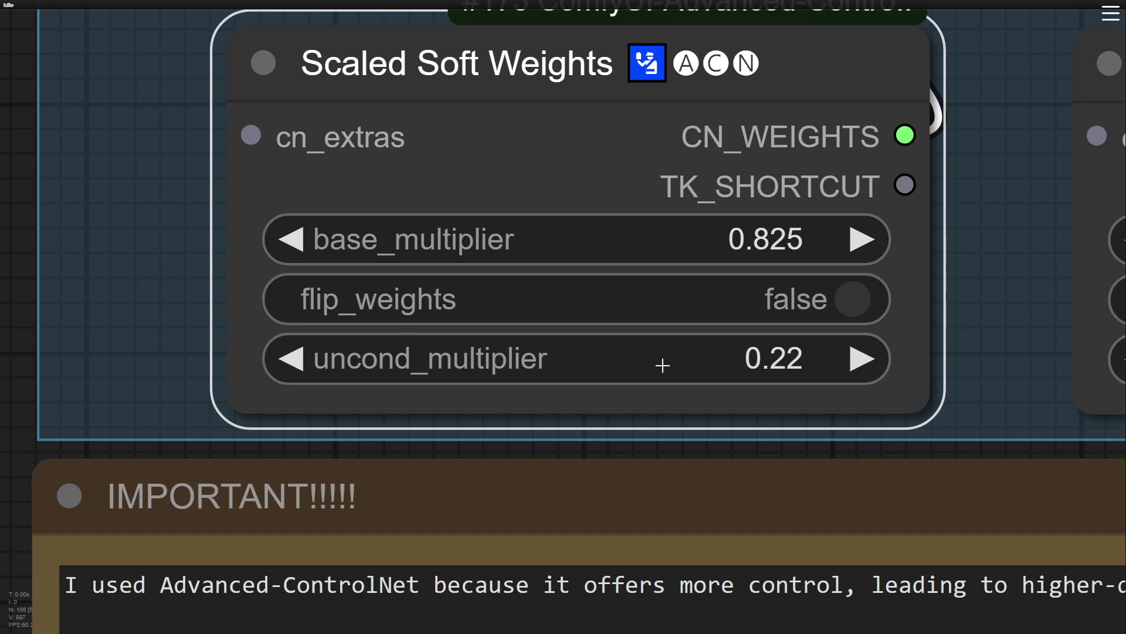
# Step: Change uncond_multiplier from 0.22 to exactly 0.20, then read the IMPORTANT note
pyautogui.moveTo(757, 362)
pyautogui.mouseDown()
pyautogui.moveTo(742, 360)
pyautogui.moveTo(729, 426)
pyautogui.mouseUp()
pyautogui.scroll(-4, 808, 335)
pyautogui.scroll(-5, 730, 424)
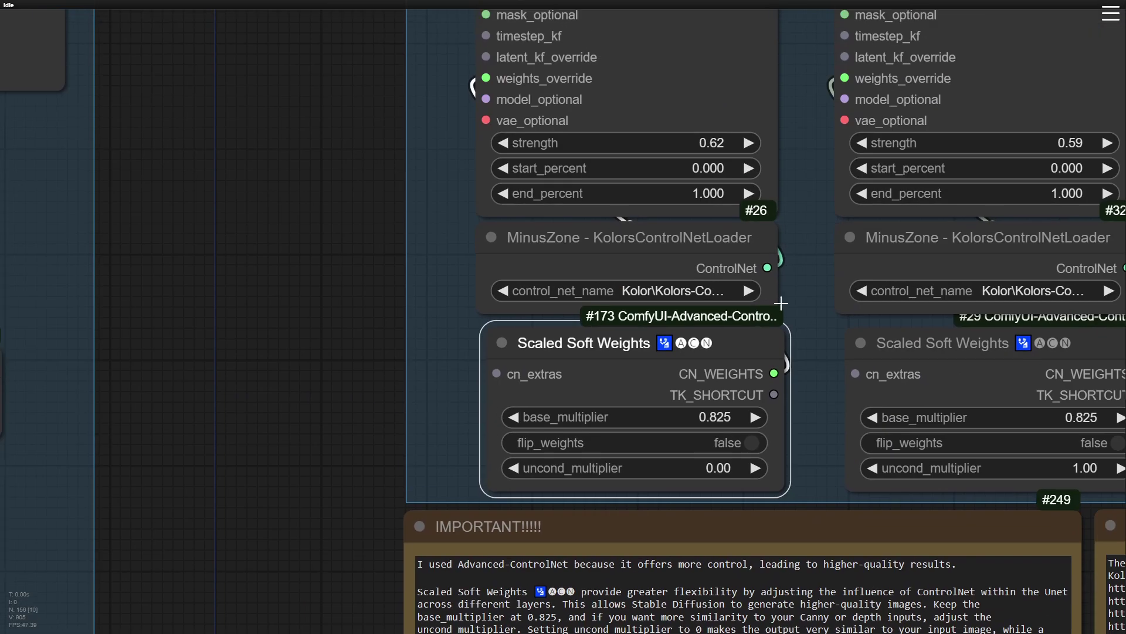
pyautogui.scroll(3, 685, 176)
pyautogui.scroll(1, 730, 453)
pyautogui.scroll(-2, 640, 560)
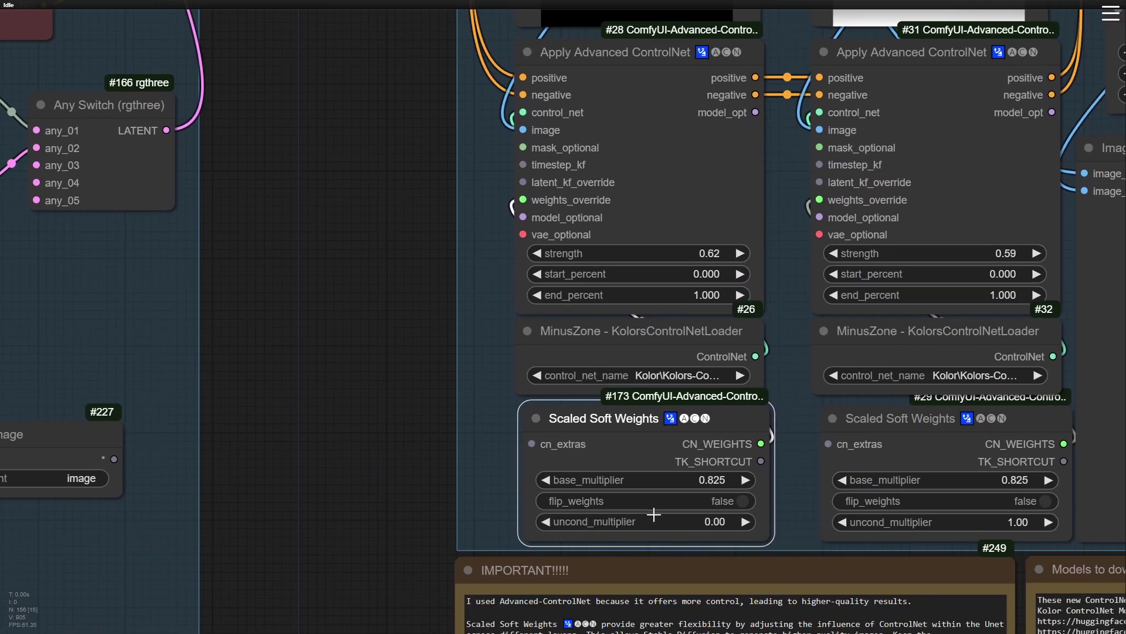
pyautogui.moveTo(656, 514); pyautogui.dragTo(687, 511)
pyautogui.scroll(1, 697, 517)
pyautogui.scroll(4, 712, 520)
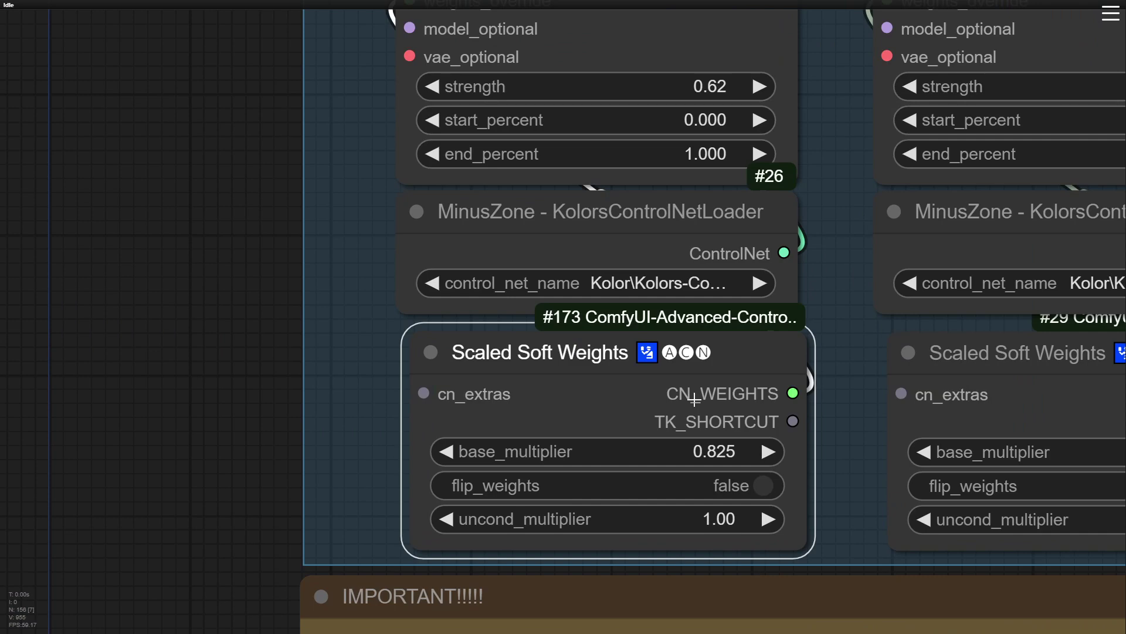
pyautogui.click(672, 524)
pyautogui.write('0.2')
pyautogui.press('Return')
pyautogui.scroll(-3, 884, 265)
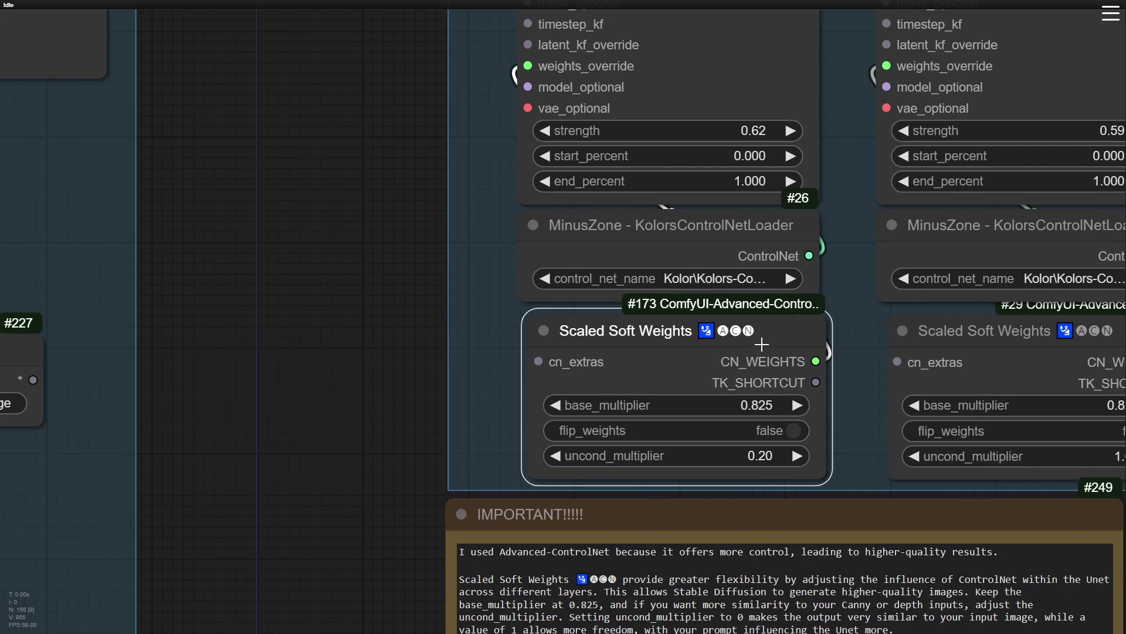
pyautogui.moveTo(840, 373); pyautogui.dragTo(696, 288)
pyautogui.scroll(-4, 697, 288)
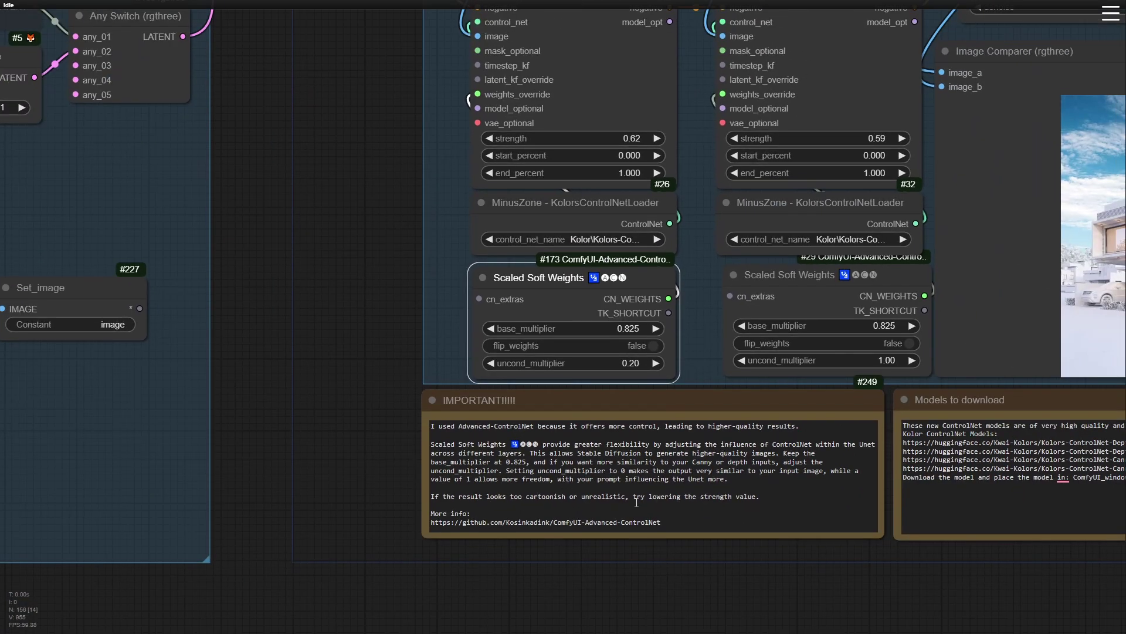
pyautogui.scroll(2, 895, 600)
pyautogui.scroll(4, 493, 529)
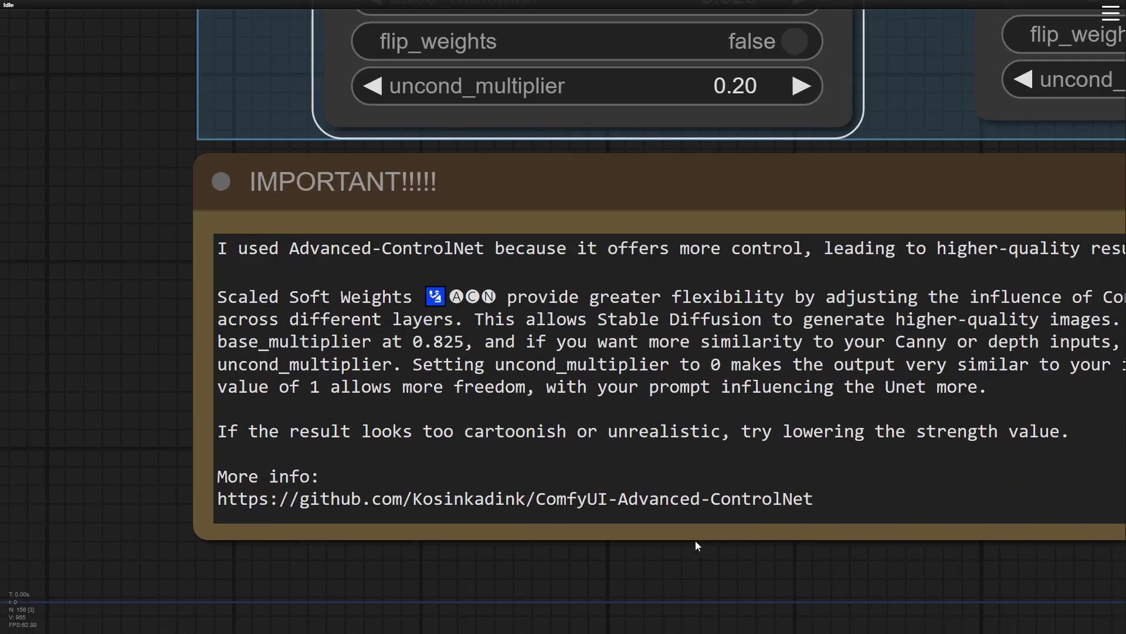
pyautogui.moveTo(820, 499); pyautogui.dragTo(564, 484)
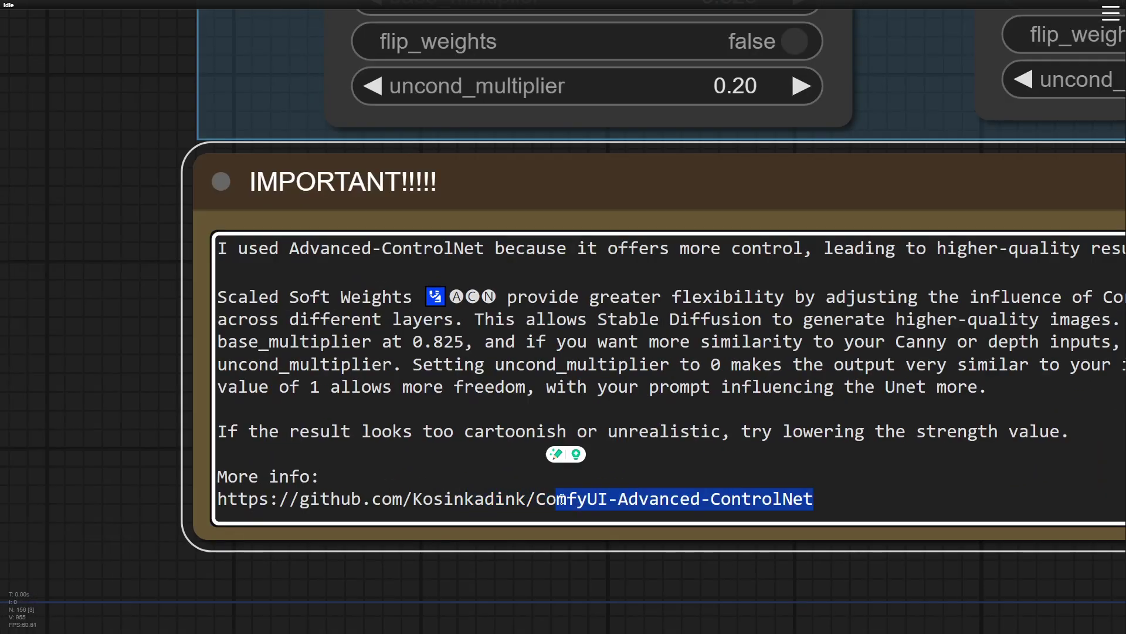
pyautogui.scroll(-5, 619, 586)
pyautogui.scroll(-6, 644, 585)
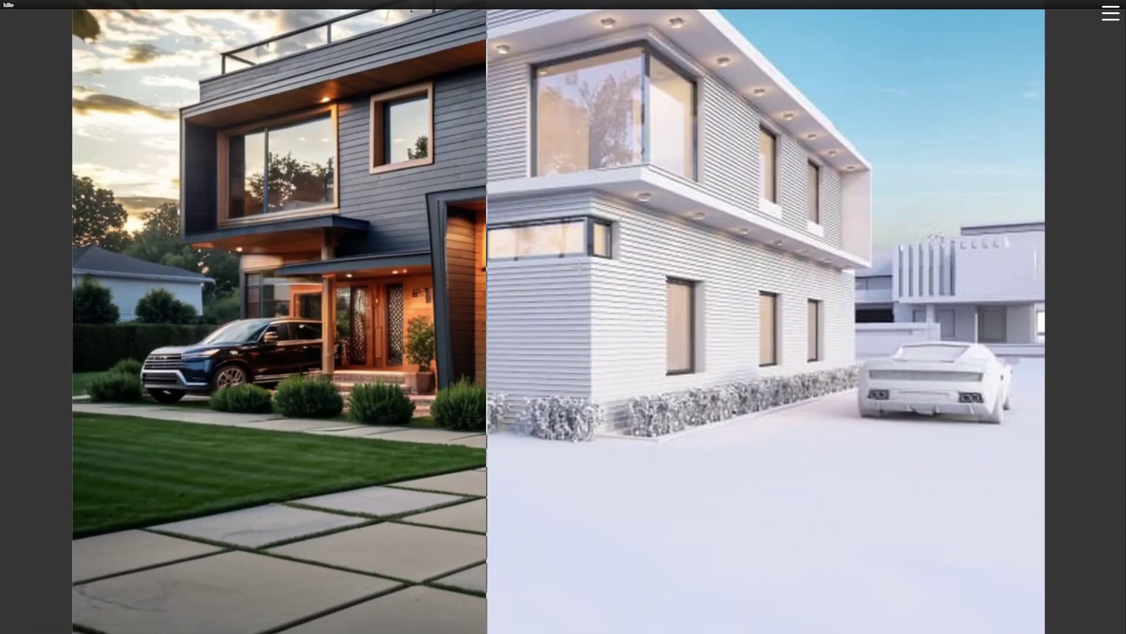
pyautogui.scroll(-2, 810, 264)
pyautogui.scroll(-2, 880, 334)
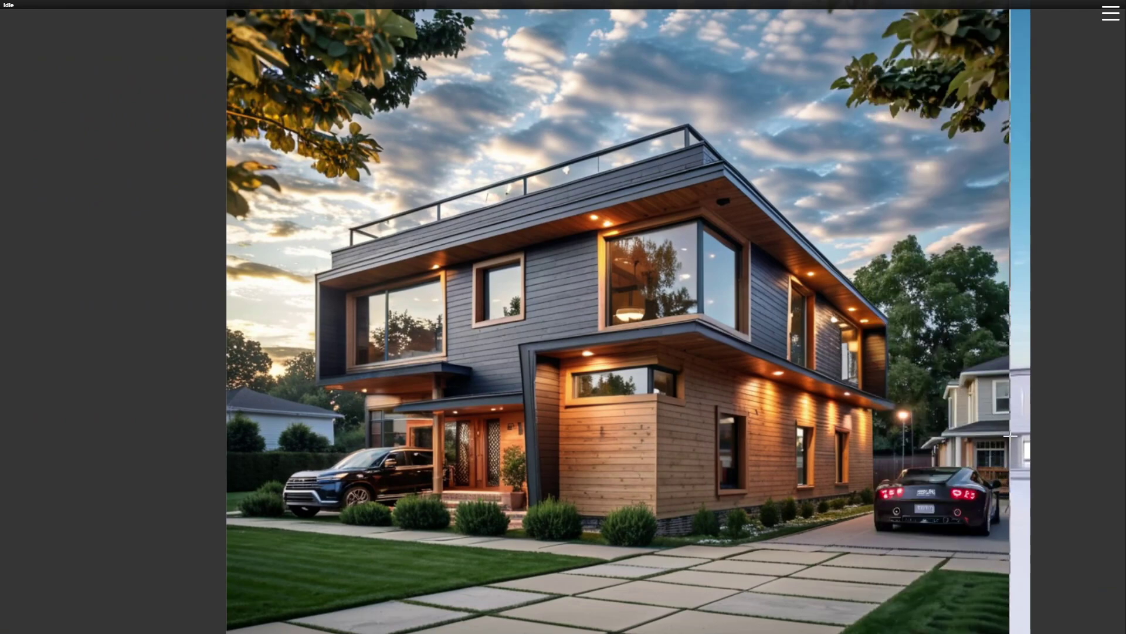
pyautogui.scroll(-2, 1003, 352)
pyautogui.scroll(-2, 865, 497)
pyautogui.scroll(-2, 866, 497)
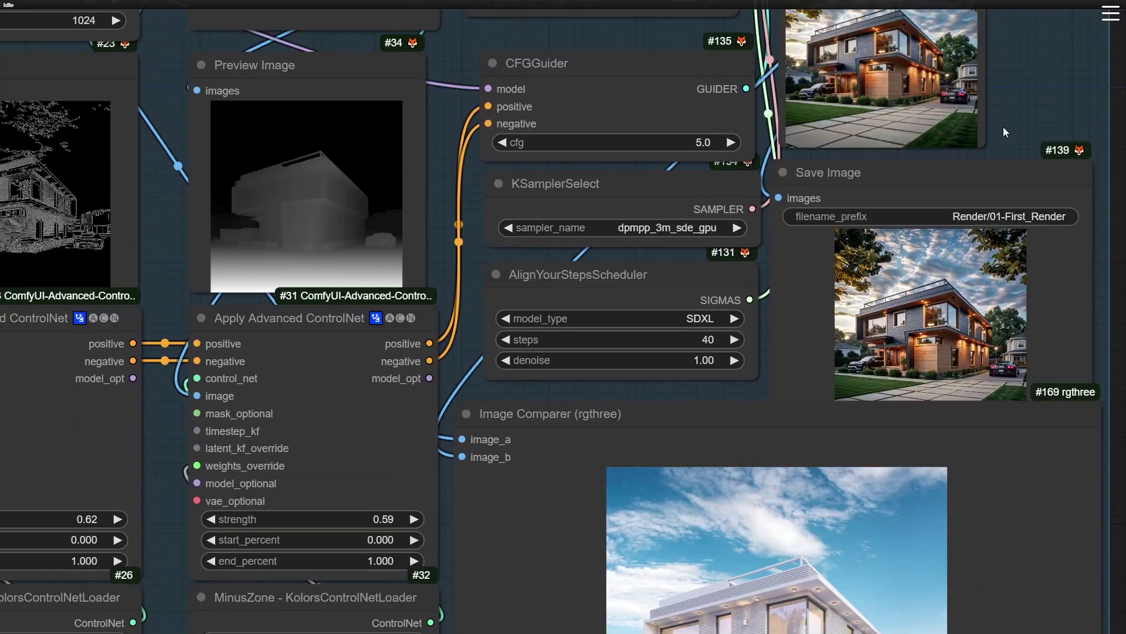
pyautogui.moveTo(1003, 135); pyautogui.dragTo(919, 437)
pyautogui.scroll(-2, 977, 332)
pyautogui.scroll(4, 880, 264)
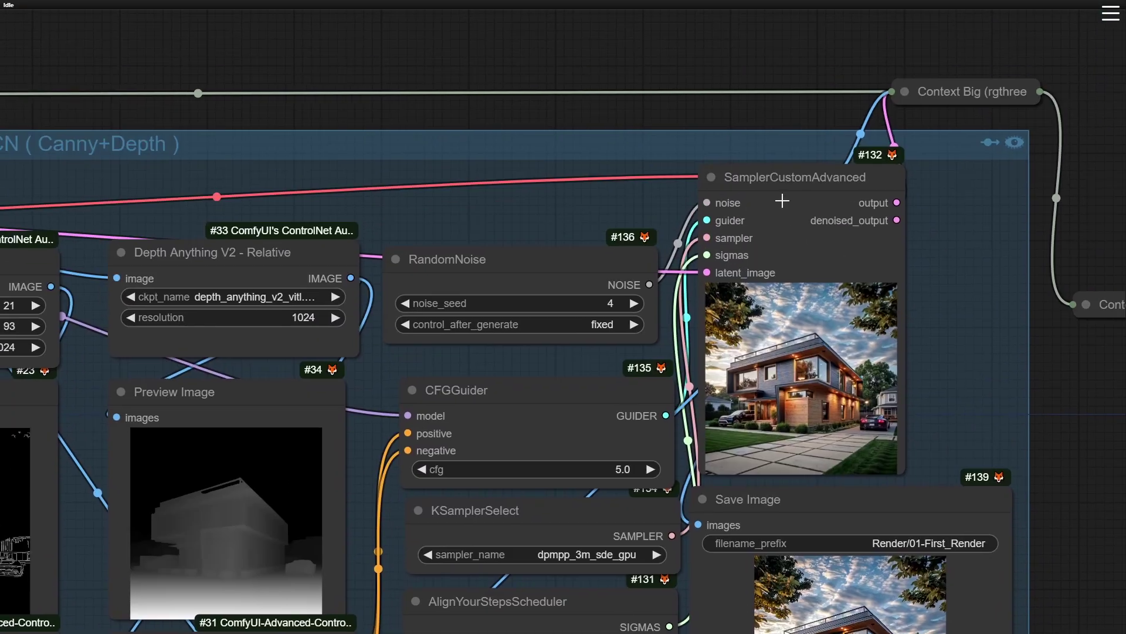
pyautogui.click(781, 204)
pyautogui.scroll(6, 781, 204)
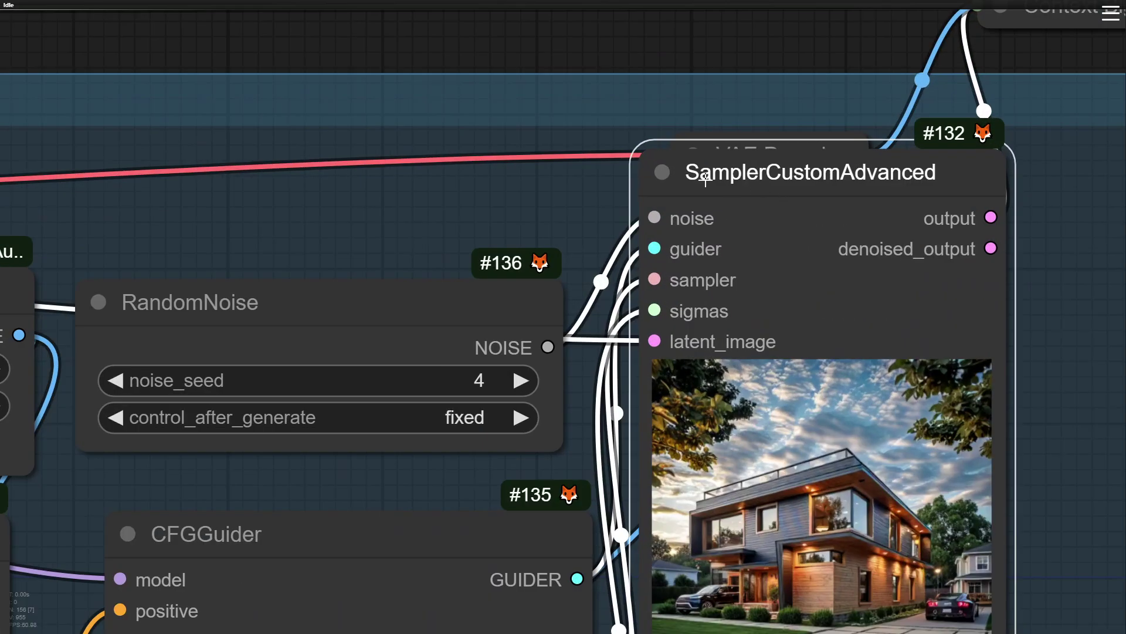
pyautogui.scroll(-3, 831, 179)
pyautogui.scroll(-1, 862, 144)
pyautogui.moveTo(1030, 493); pyautogui.dragTo(1099, 190)
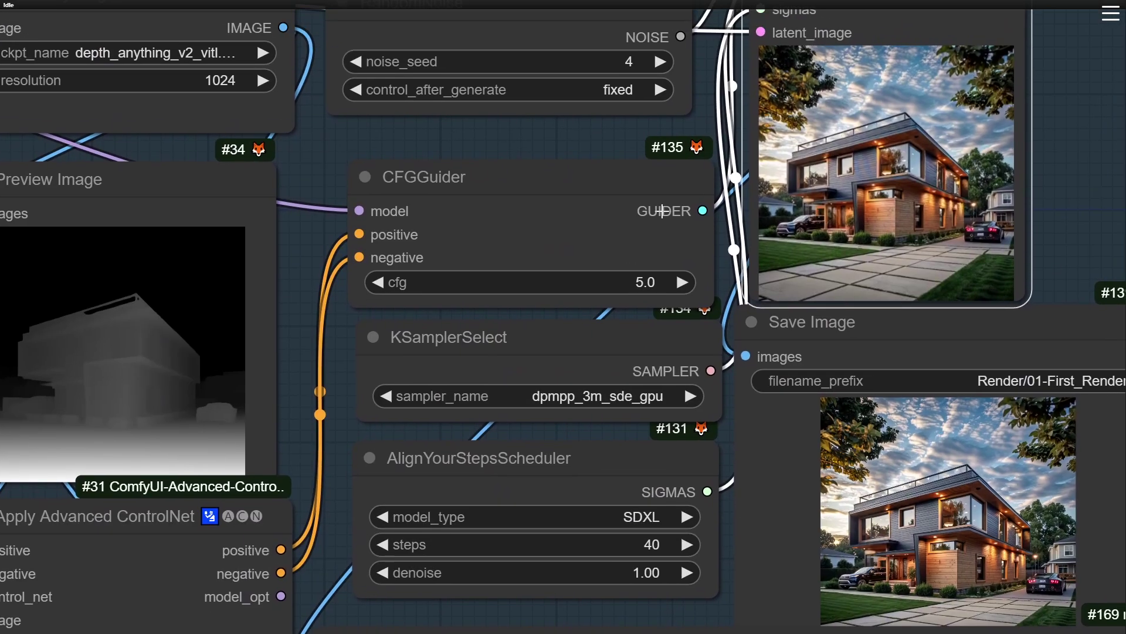
pyautogui.click(604, 235)
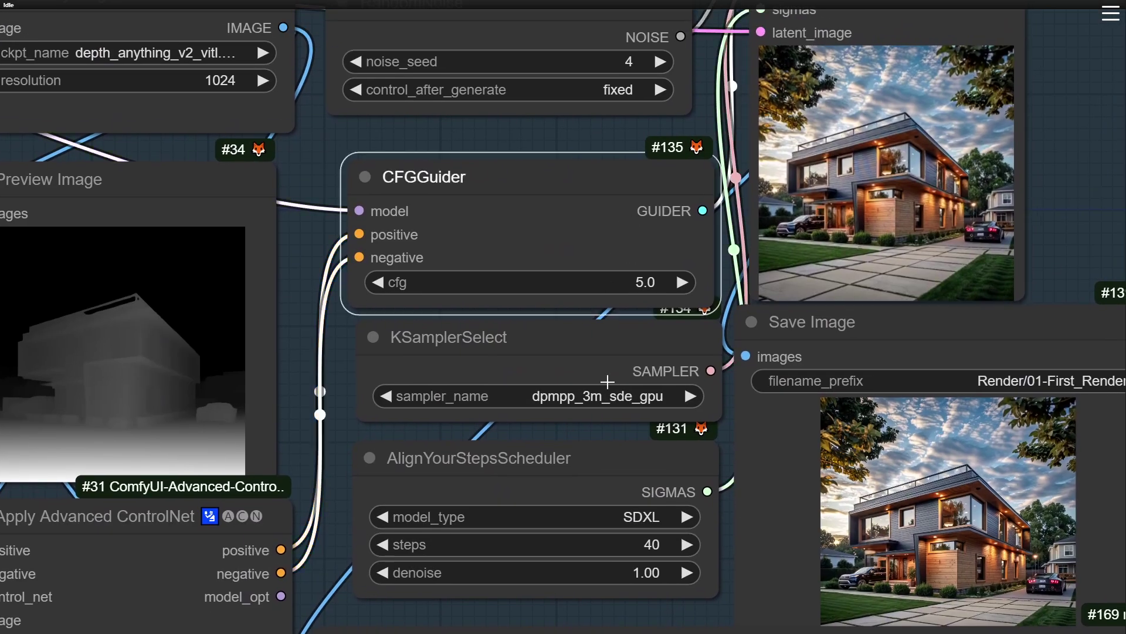
pyautogui.click(537, 479)
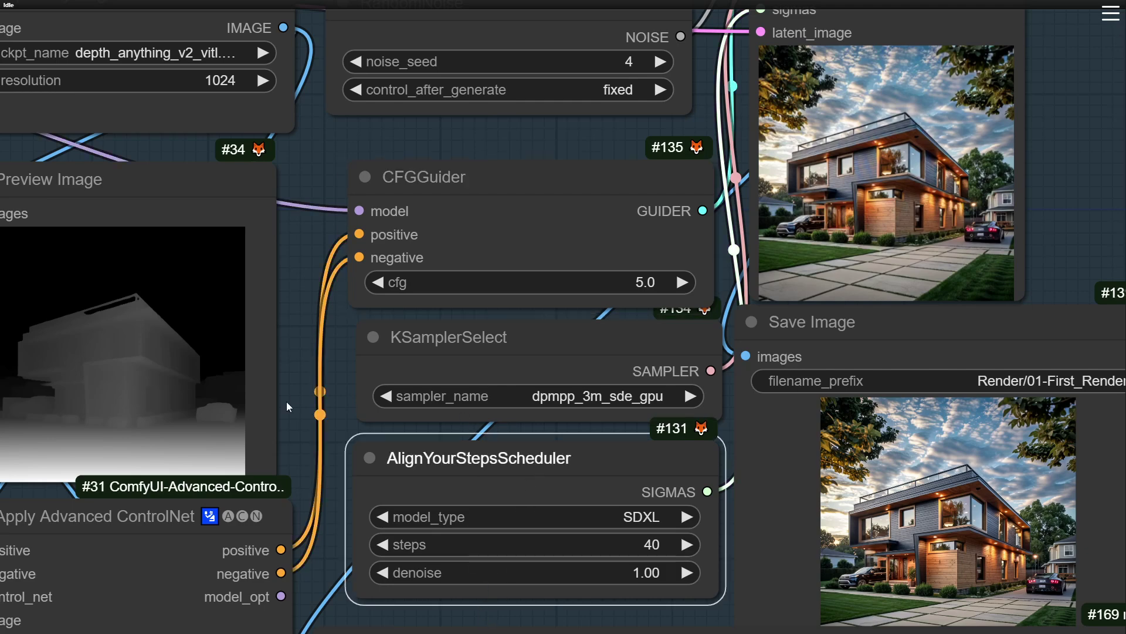
pyautogui.moveTo(288, 407); pyautogui.dragTo(302, 346)
pyautogui.scroll(1, 613, 291)
pyautogui.scroll(4, 614, 291)
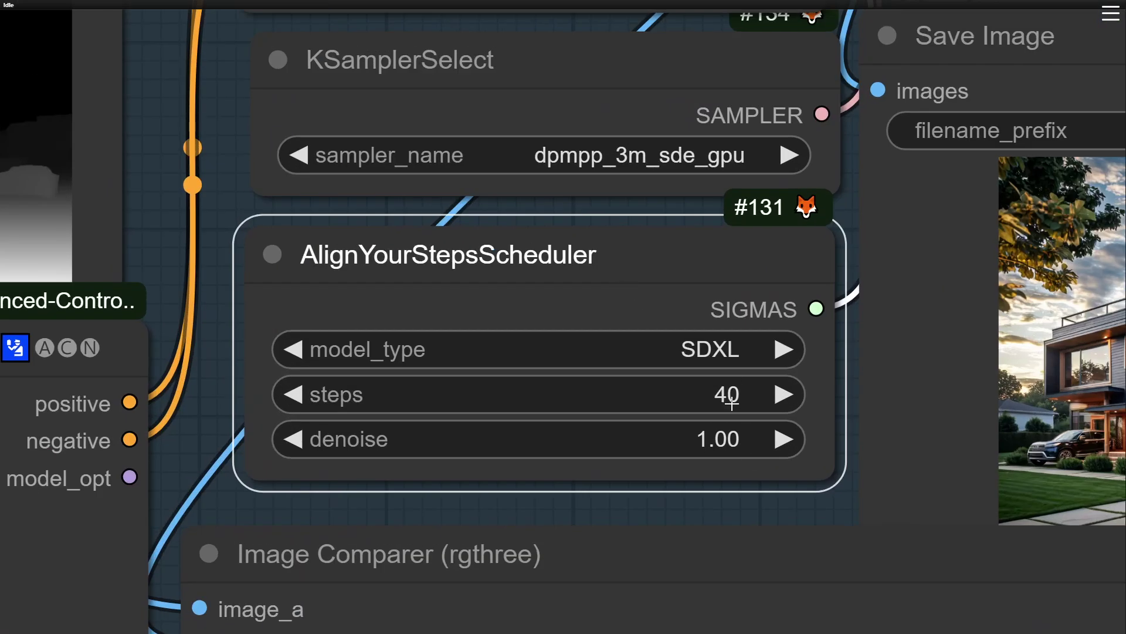
pyautogui.scroll(-4, 732, 401)
pyautogui.scroll(-4, 721, 396)
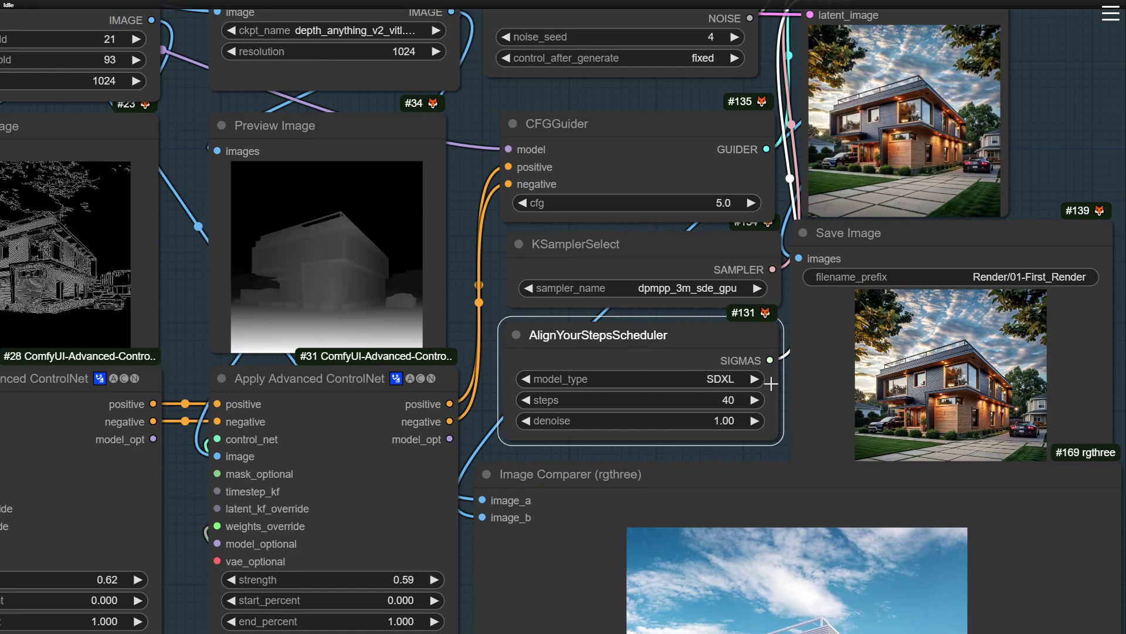
pyautogui.scroll(-2, 865, 240)
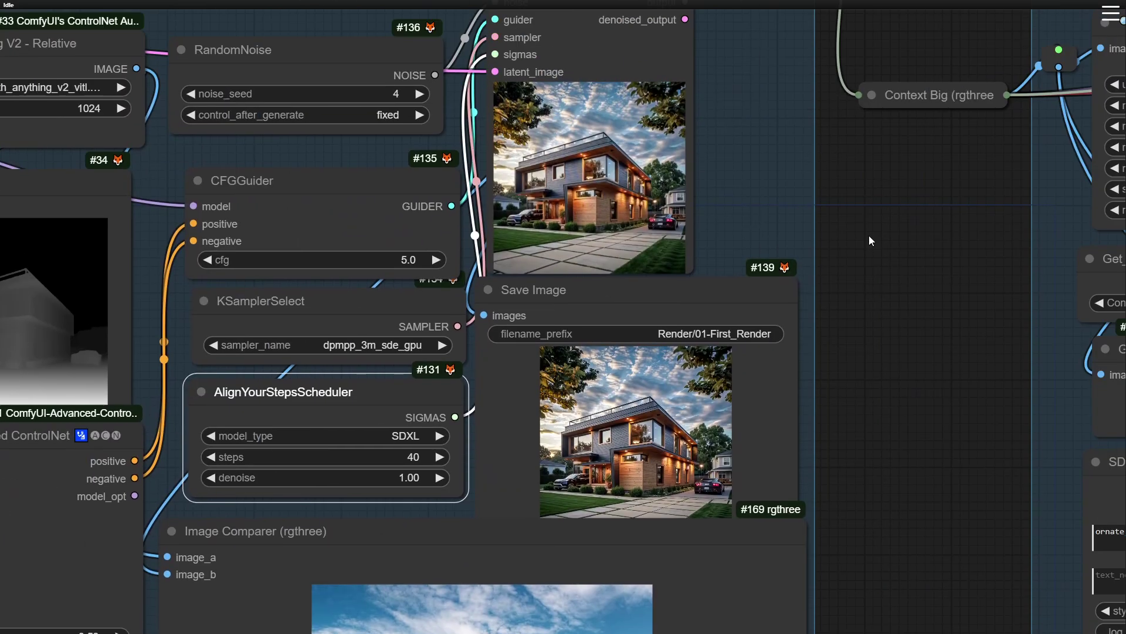
pyautogui.scroll(-2, 828, 365)
pyautogui.scroll(-2, 814, 463)
pyautogui.scroll(-1, 766, 333)
pyautogui.moveTo(766, 332)
pyautogui.mouseDown()
pyautogui.moveTo(520, 276)
pyautogui.moveTo(385, 305)
pyautogui.mouseUp()
pyautogui.scroll(5, 609, 86)
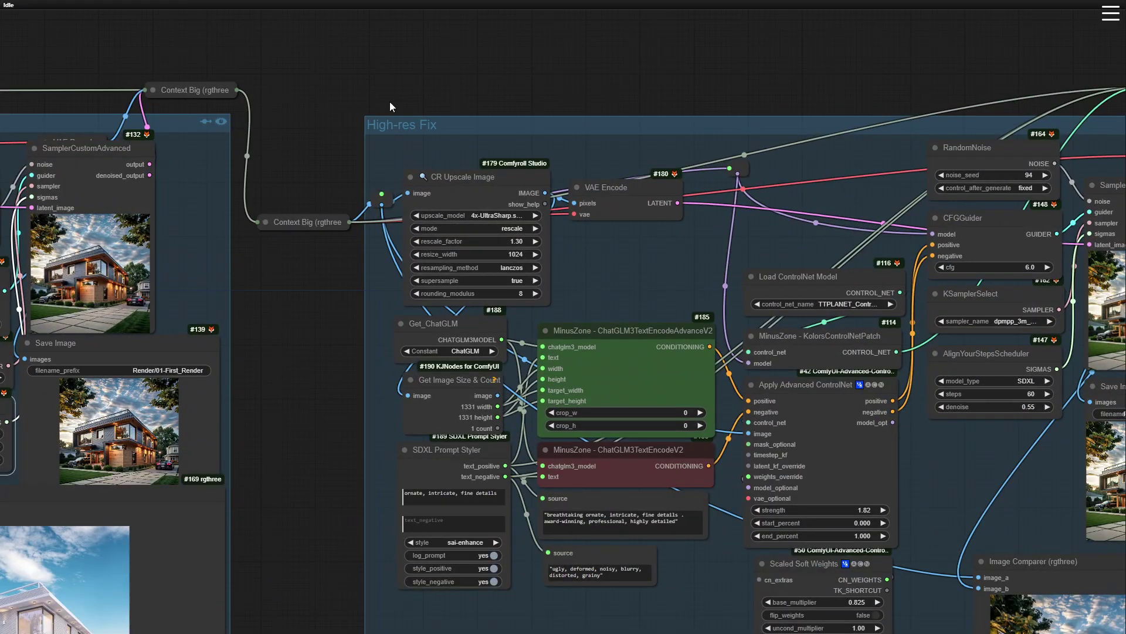
pyautogui.scroll(5, 357, 103)
pyautogui.scroll(4, 384, 139)
pyautogui.scroll(2, 371, 138)
pyautogui.scroll(-3, 370, 138)
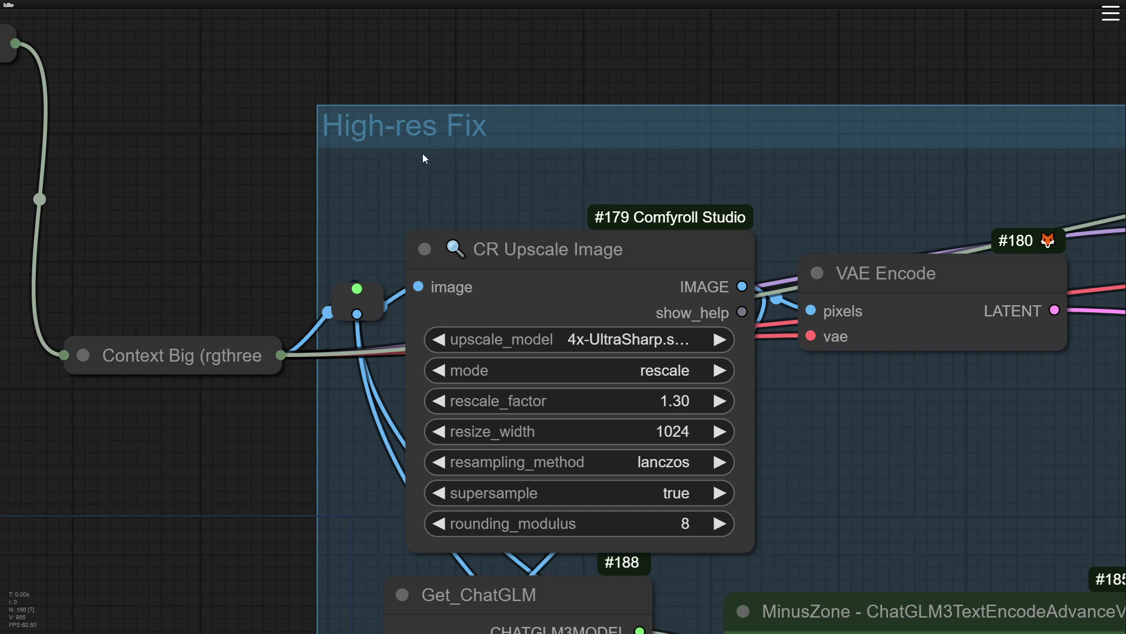
pyautogui.scroll(-4, 434, 166)
pyautogui.scroll(4, 545, 249)
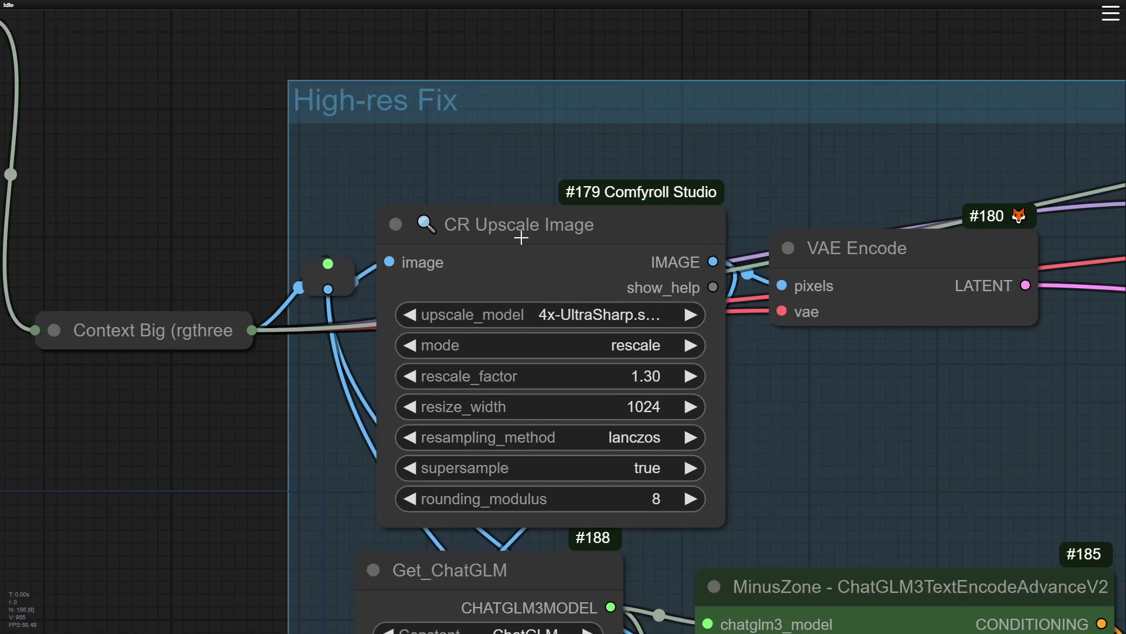
# Step: Drag CR Upscale Image by its title bar a few pixels up and right
pyautogui.moveTo(521, 233)
pyautogui.mouseDown()
pyautogui.moveTo(503, 189)
pyautogui.moveTo(540, 227)
pyautogui.moveTo(517, 227)
pyautogui.moveTo(527, 230)
pyautogui.mouseUp()
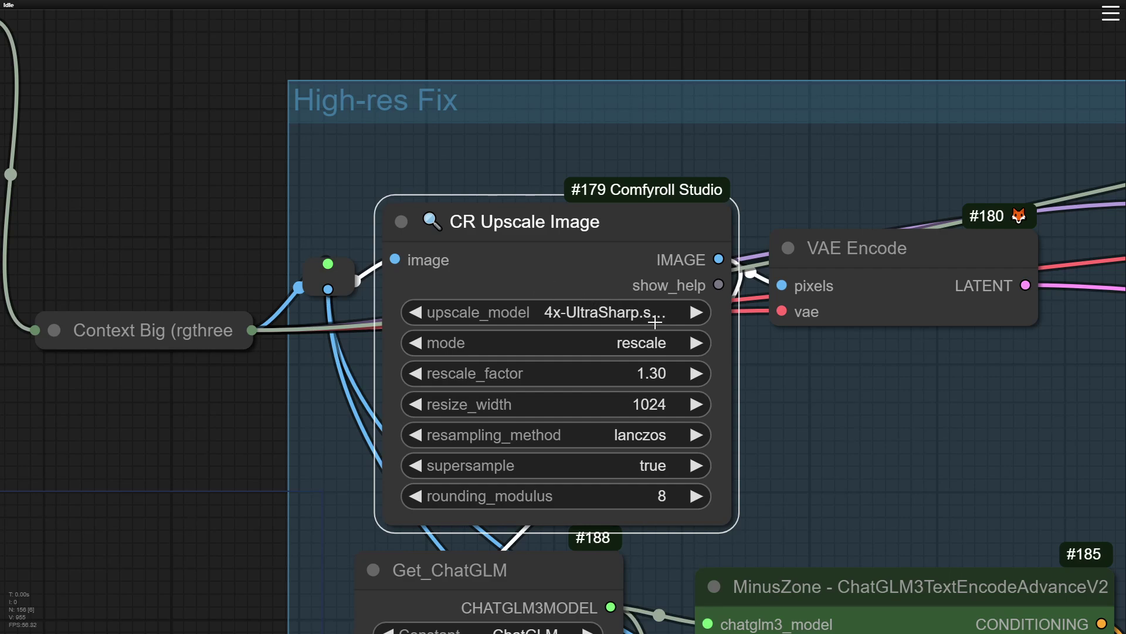
pyautogui.scroll(5, 449, 363)
pyautogui.scroll(4, 576, 400)
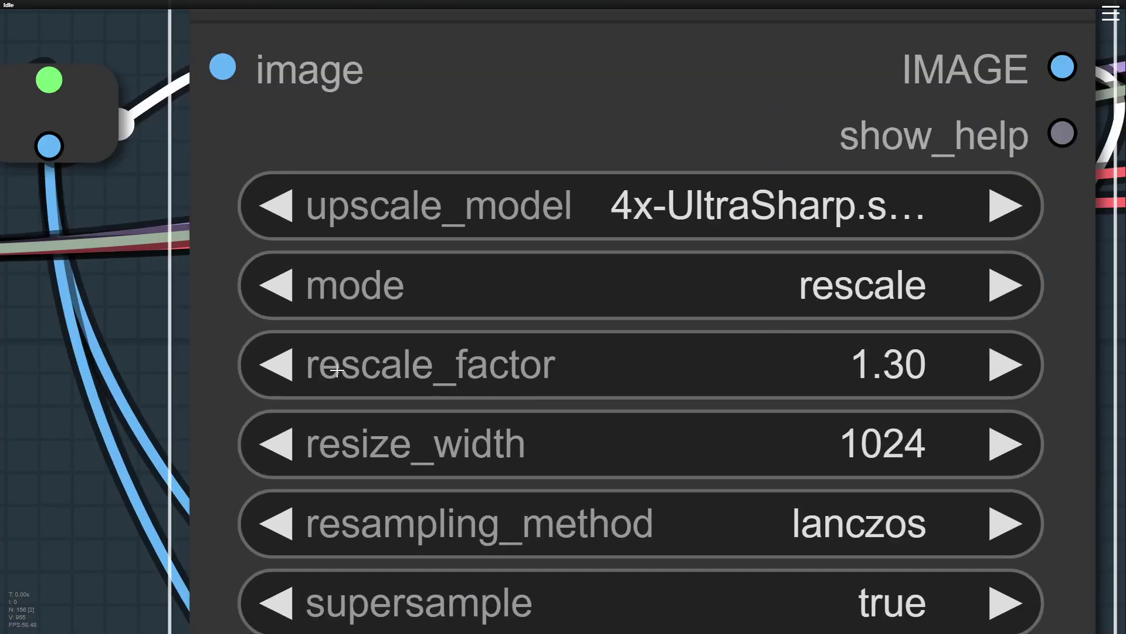
pyautogui.scroll(-7, 655, 362)
pyautogui.scroll(-2, 666, 358)
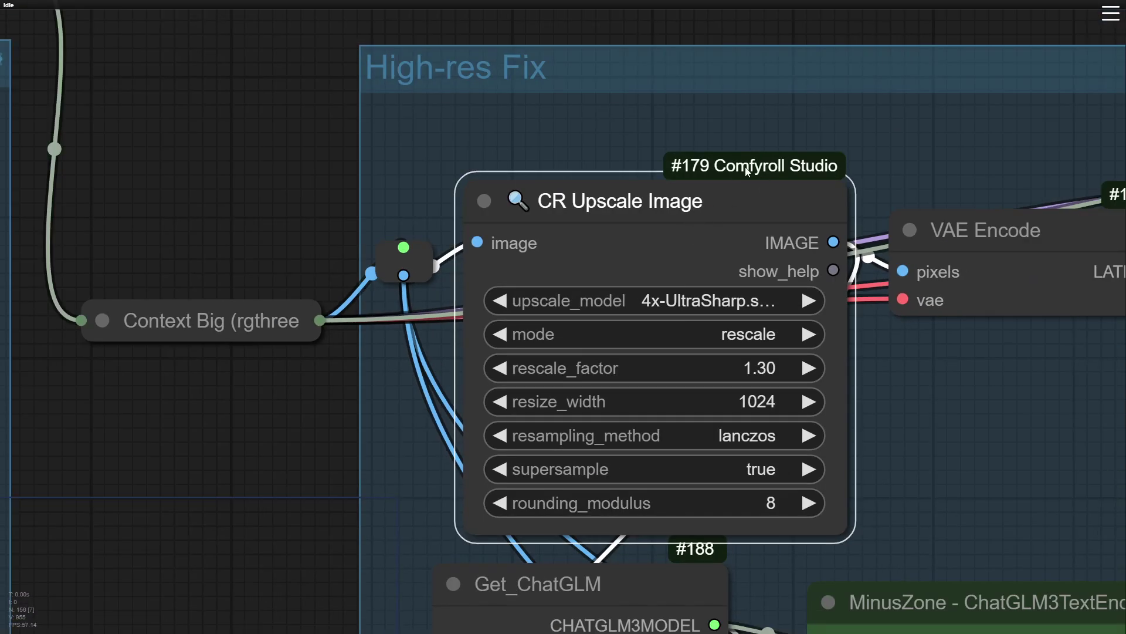
pyautogui.scroll(-3, 889, 180)
pyautogui.moveTo(873, 440)
pyautogui.mouseDown()
pyautogui.moveTo(759, 109)
pyautogui.moveTo(565, 290)
pyautogui.moveTo(690, 198)
pyautogui.mouseUp()
pyautogui.scroll(-1, 759, 109)
pyautogui.click(695, 236)
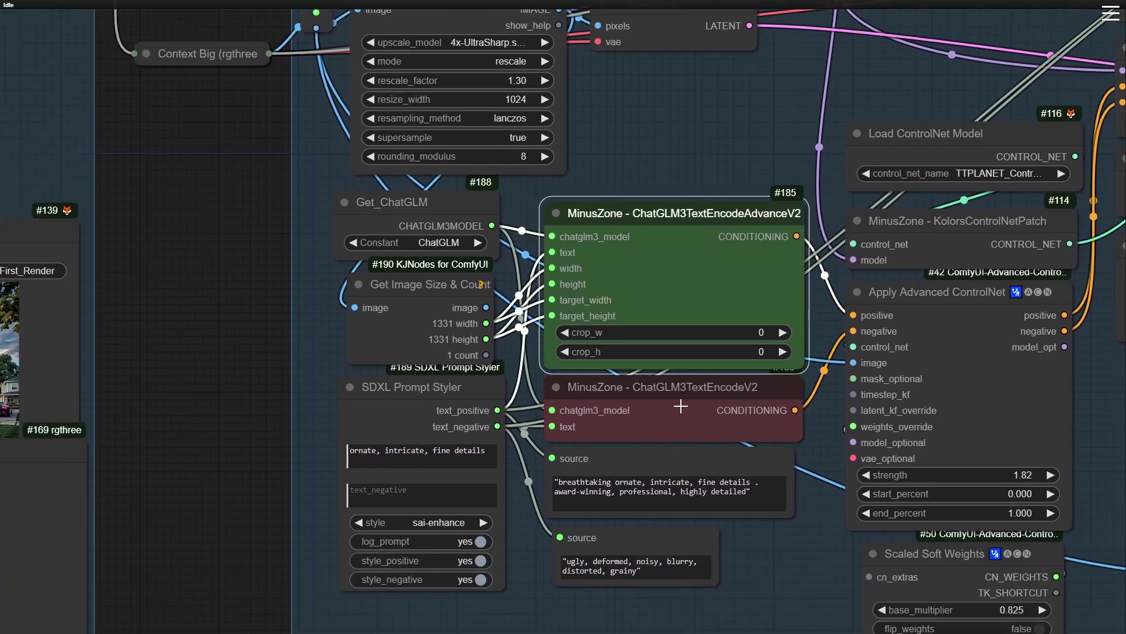
pyautogui.click(690, 434)
pyautogui.click(682, 235)
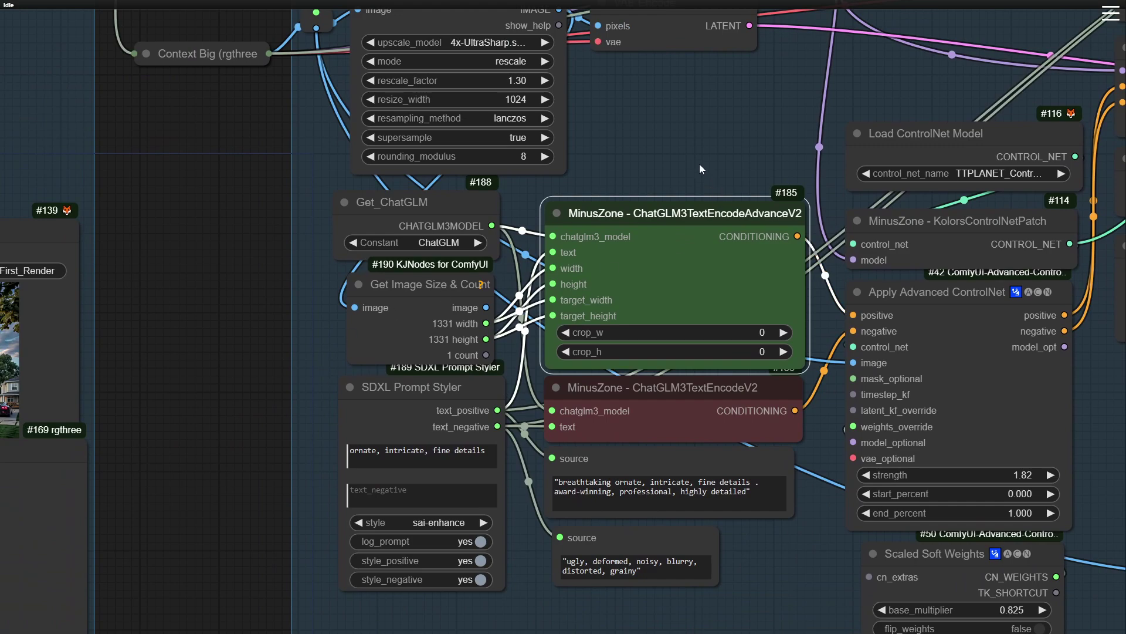
pyautogui.scroll(2, 518, 322)
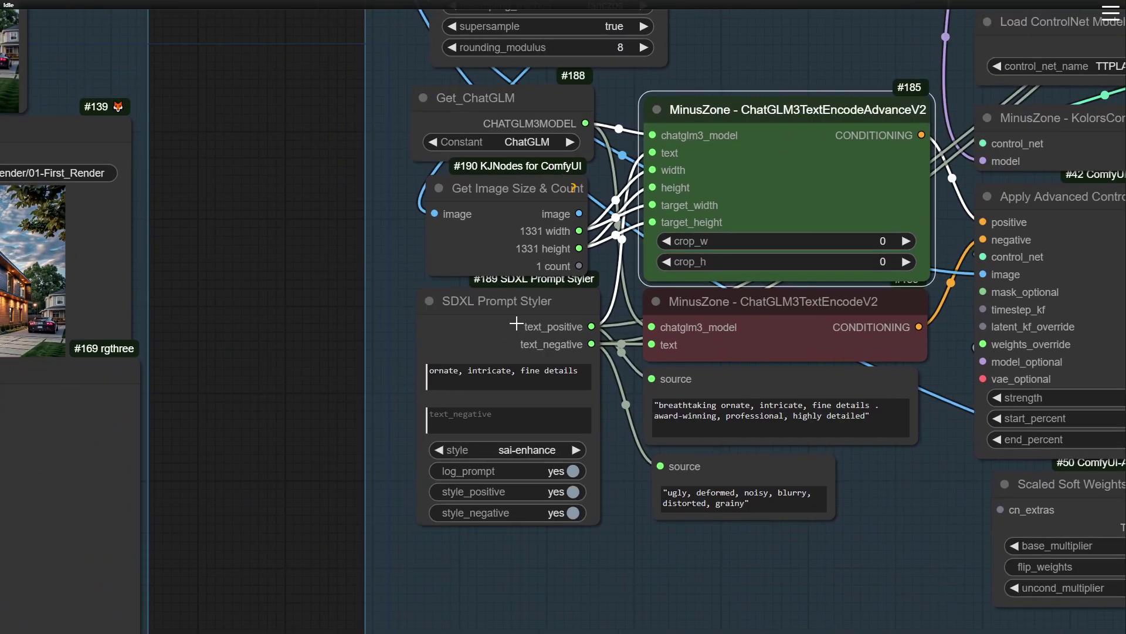
pyautogui.scroll(5, 439, 373)
pyautogui.scroll(1, 320, 371)
pyautogui.scroll(3, 387, 392)
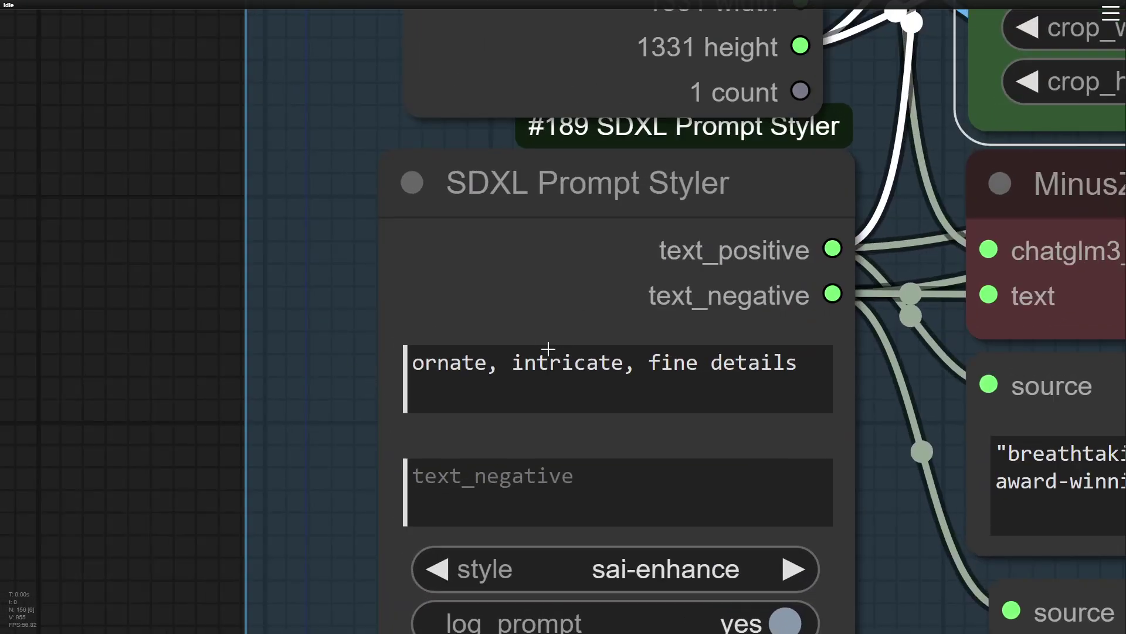
pyautogui.scroll(-1, 750, 420)
pyautogui.scroll(-2, 447, 361)
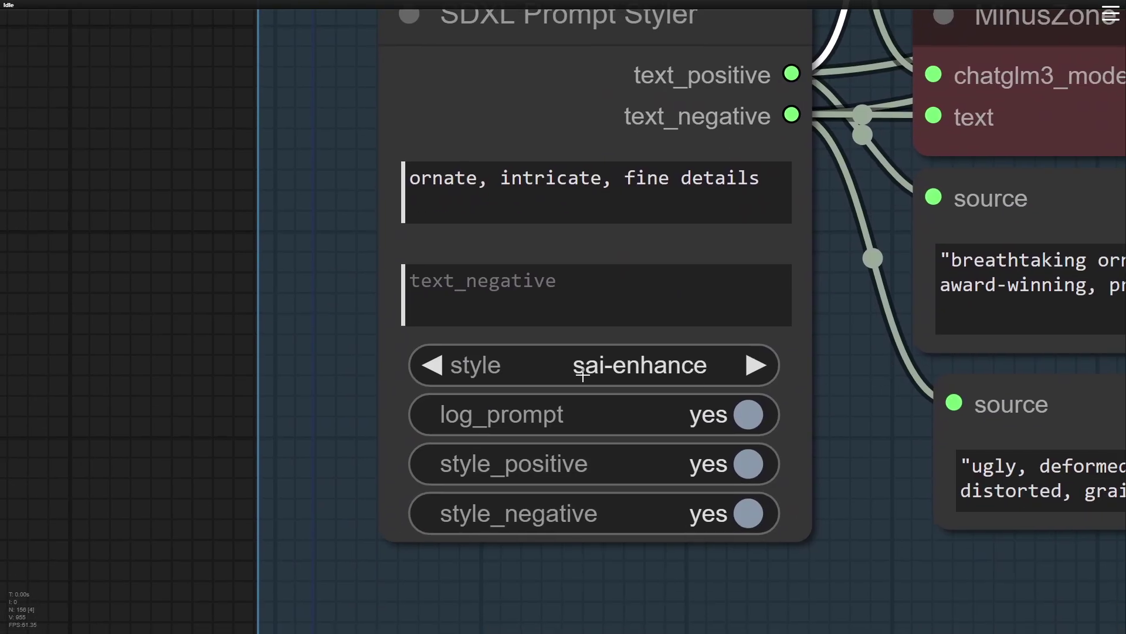
pyautogui.scroll(-3, 628, 390)
pyautogui.scroll(-1, 691, 387)
pyautogui.scroll(2, 577, 398)
pyautogui.scroll(2, 583, 396)
pyautogui.scroll(-5, 608, 396)
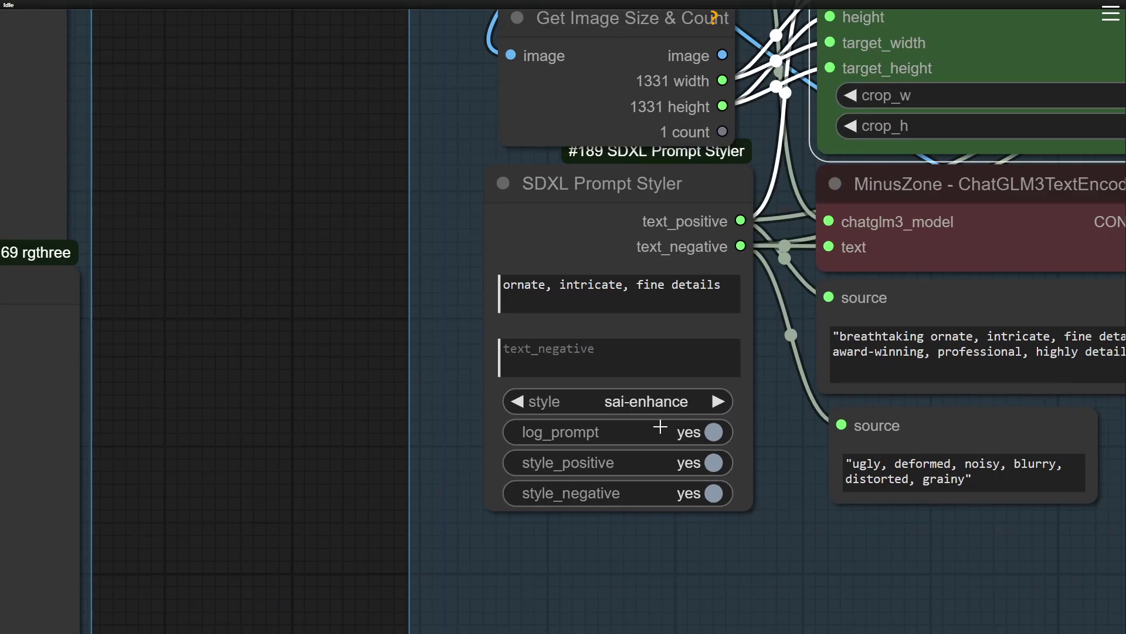
pyautogui.scroll(-3, 661, 423)
pyautogui.scroll(5, 622, 420)
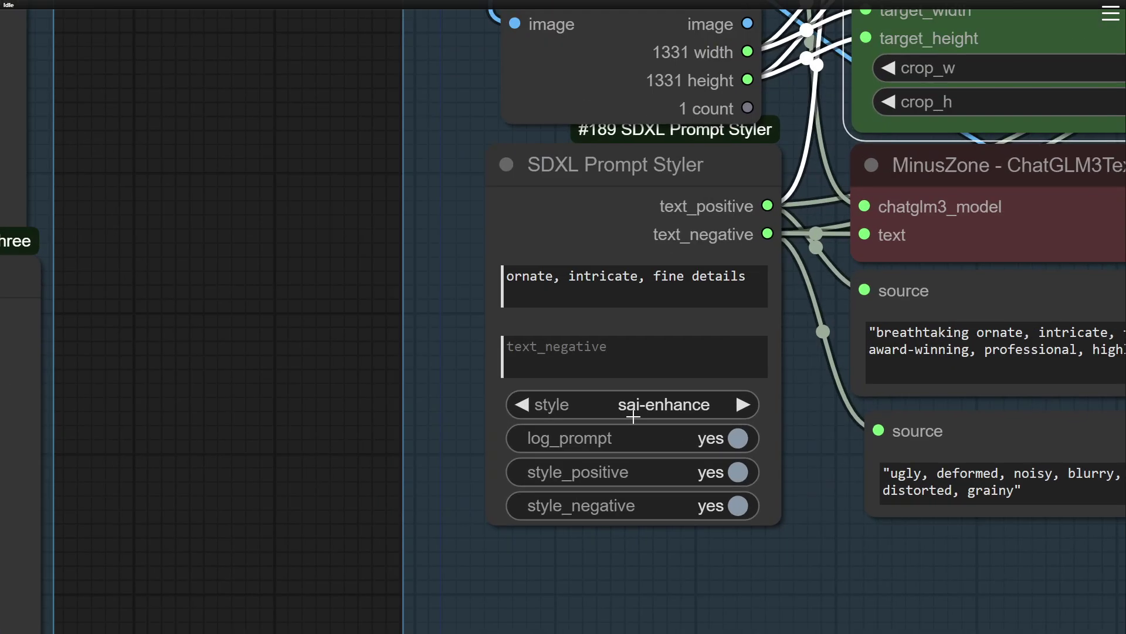
pyautogui.scroll(-3, 755, 363)
pyautogui.scroll(1, 793, 376)
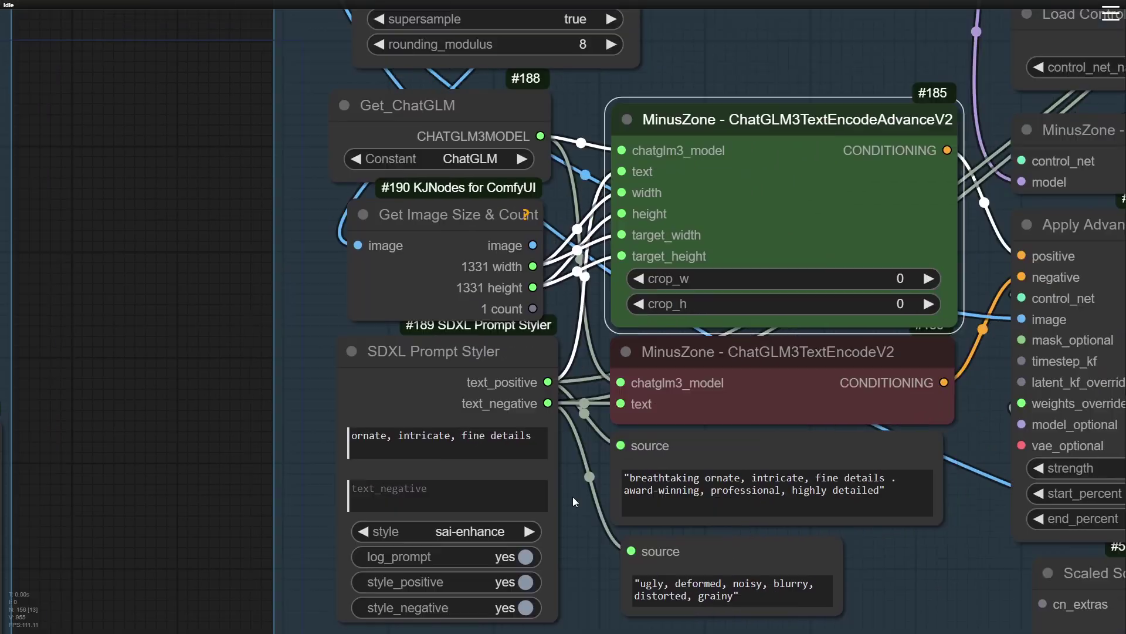
pyautogui.scroll(-3, 577, 494)
pyautogui.moveTo(718, 185); pyautogui.dragTo(446, 208)
pyautogui.scroll(-1, 553, 205)
pyautogui.moveTo(825, 523)
pyautogui.mouseDown()
pyautogui.moveTo(795, 442)
pyautogui.moveTo(792, 492)
pyautogui.mouseUp()
pyautogui.scroll(3, 617, 212)
pyautogui.scroll(2, 588, 191)
pyautogui.click(589, 190)
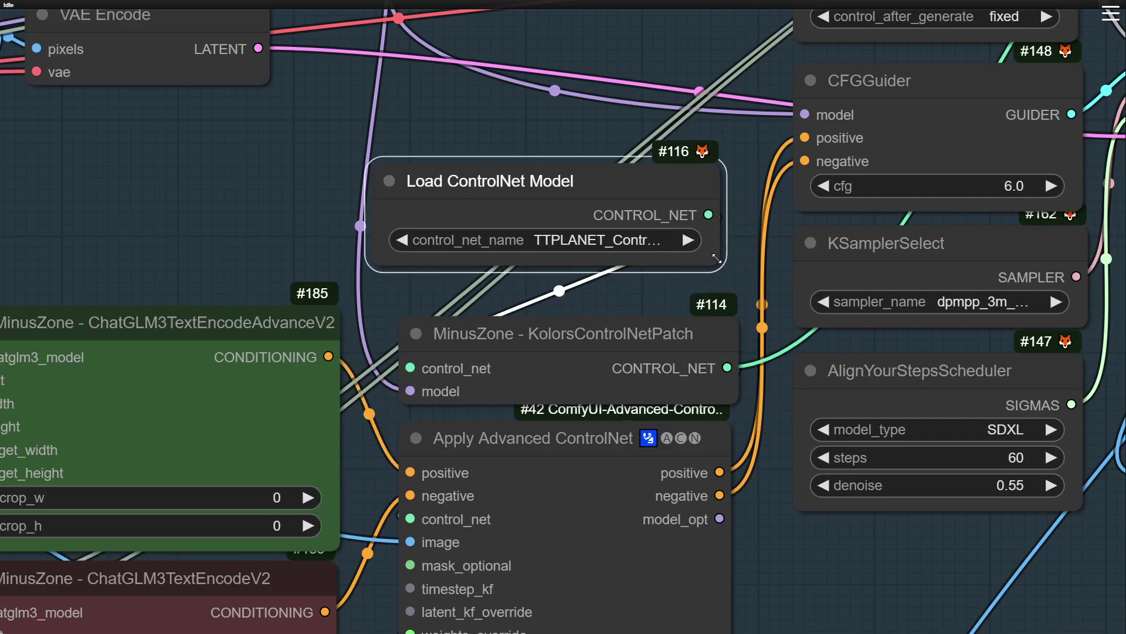
pyautogui.moveTo(716, 258)
pyautogui.mouseDown()
pyautogui.moveTo(1050, 243)
pyautogui.moveTo(1015, 244)
pyautogui.mouseUp()
pyautogui.scroll(5, 778, 245)
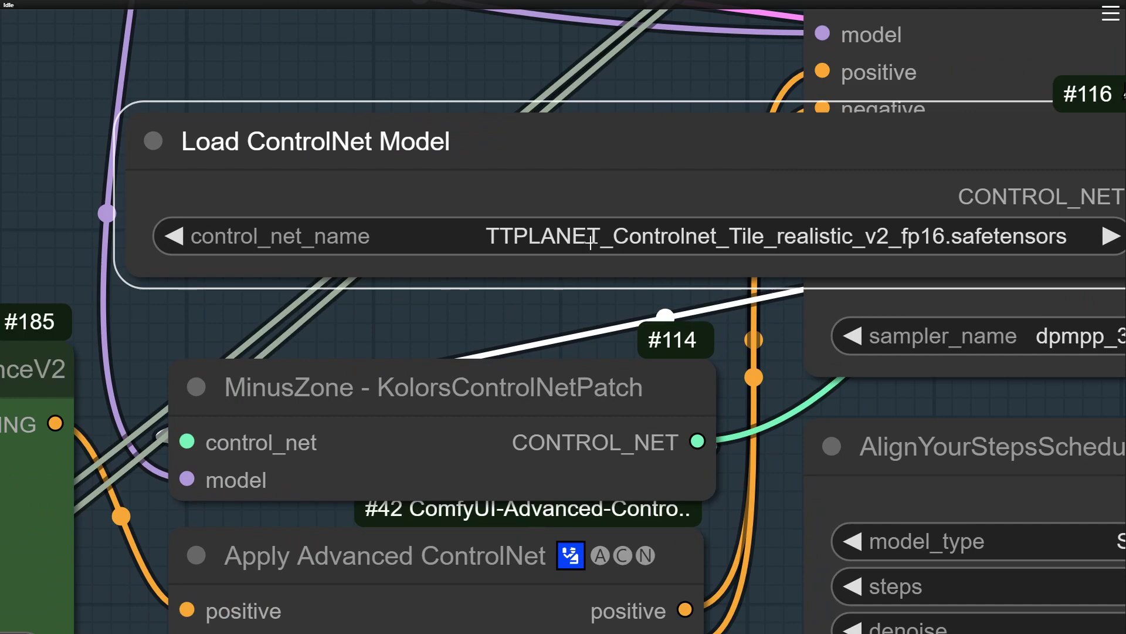
pyautogui.scroll(-3, 748, 249)
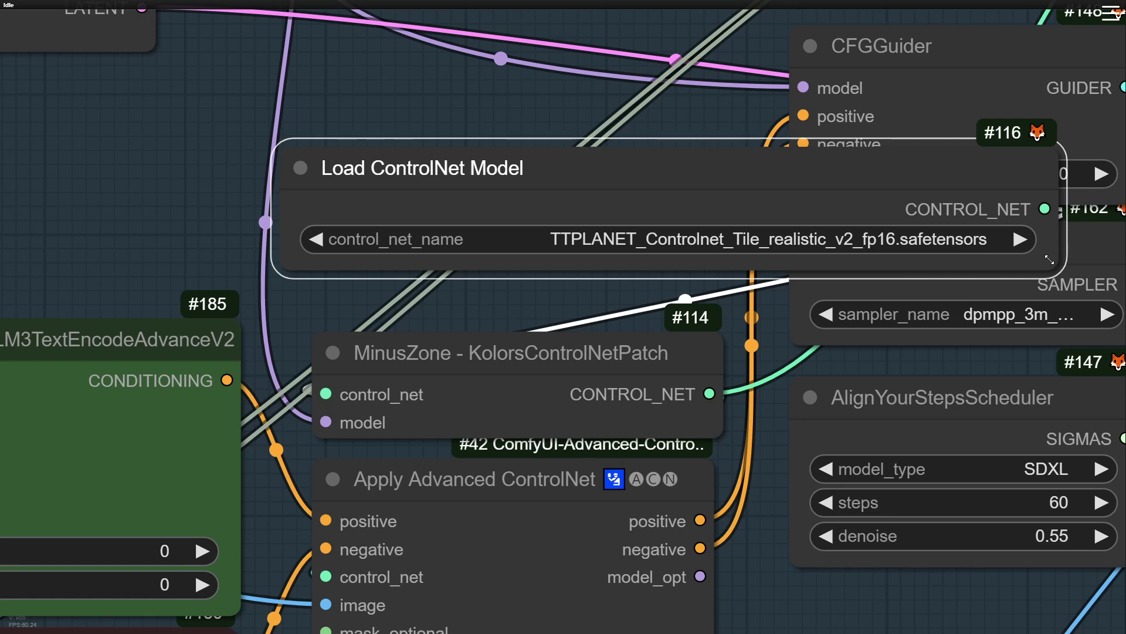
pyautogui.moveTo(1057, 262); pyautogui.dragTo(733, 235)
pyautogui.scroll(-1, 547, 363)
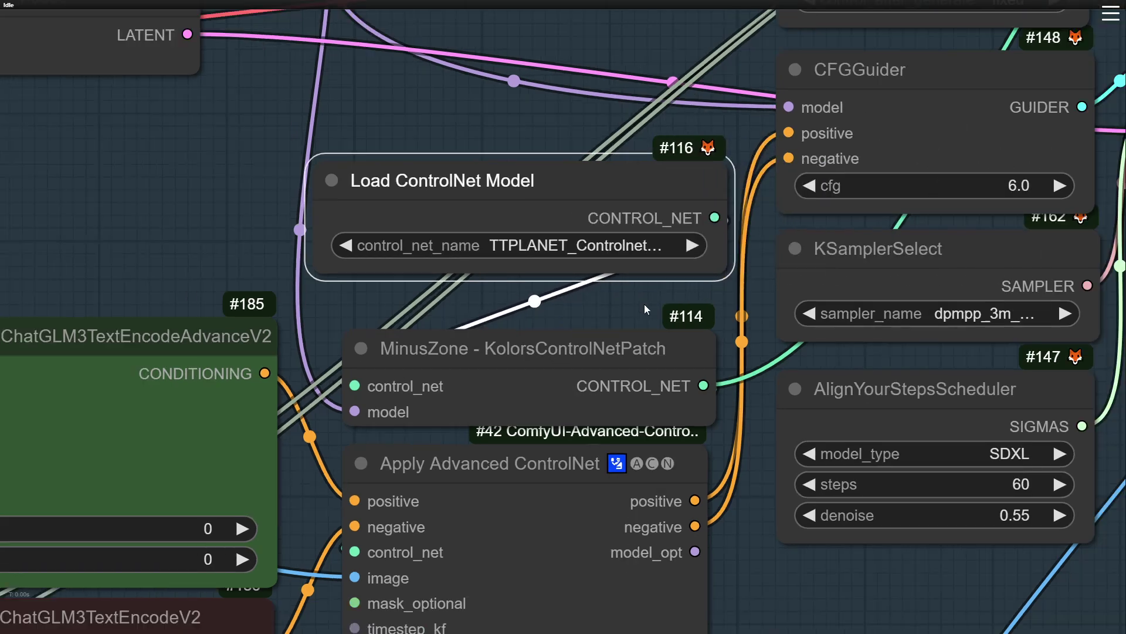
pyautogui.moveTo(648, 302); pyautogui.dragTo(831, 158)
pyautogui.click(832, 163)
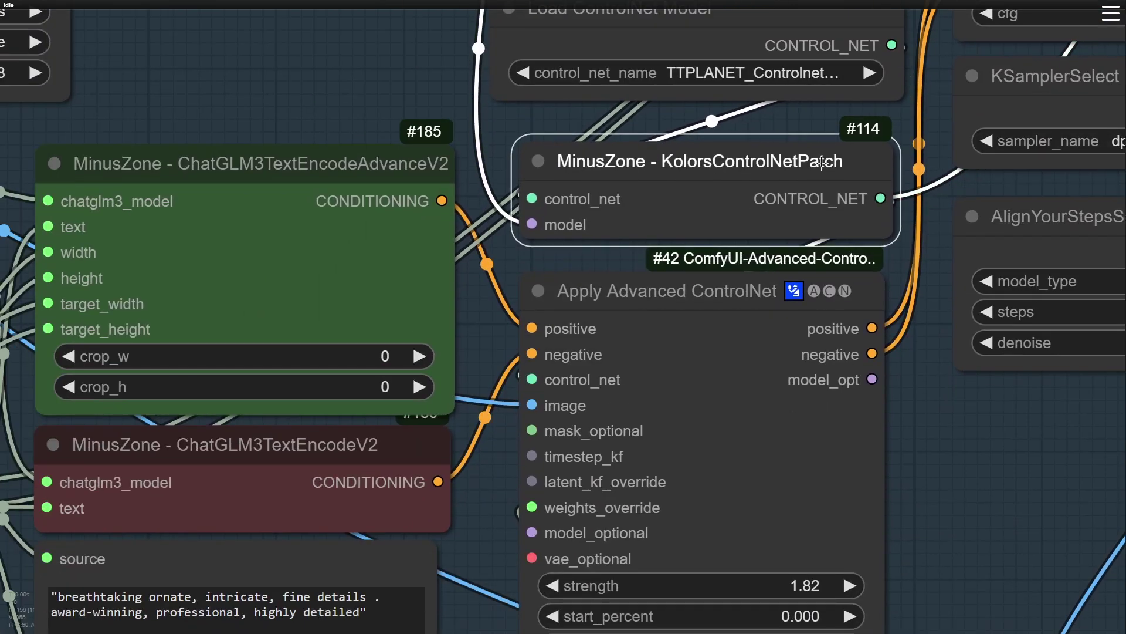
pyautogui.scroll(5, 708, 194)
pyautogui.scroll(-6, 691, 195)
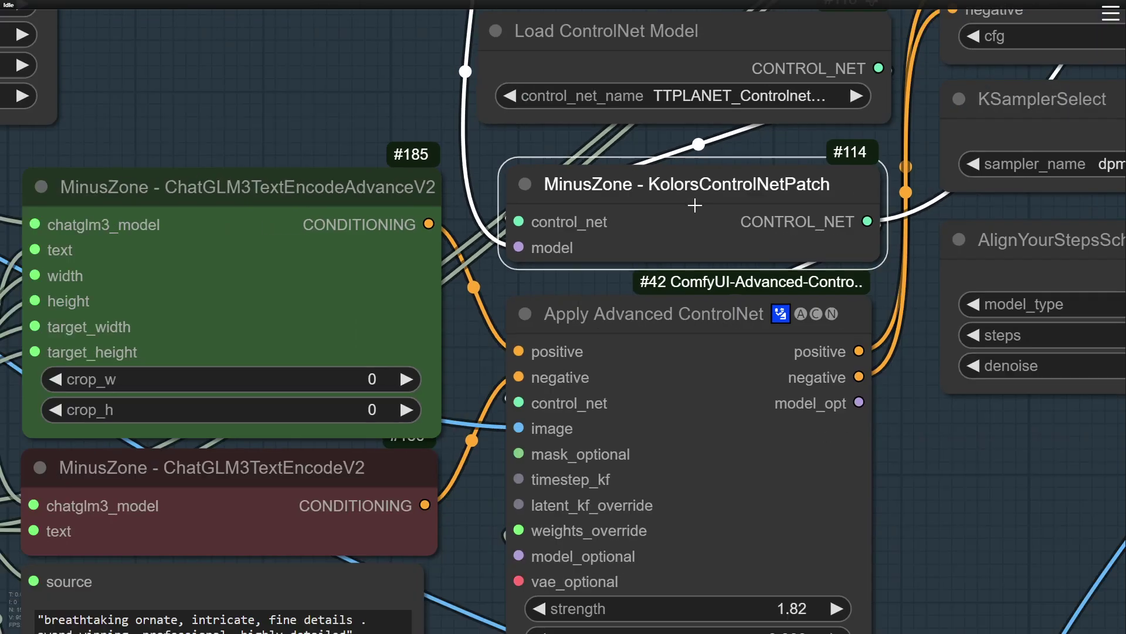
pyautogui.scroll(-6, 748, 176)
pyautogui.scroll(3, 735, 468)
pyautogui.moveTo(734, 463); pyautogui.dragTo(391, 592)
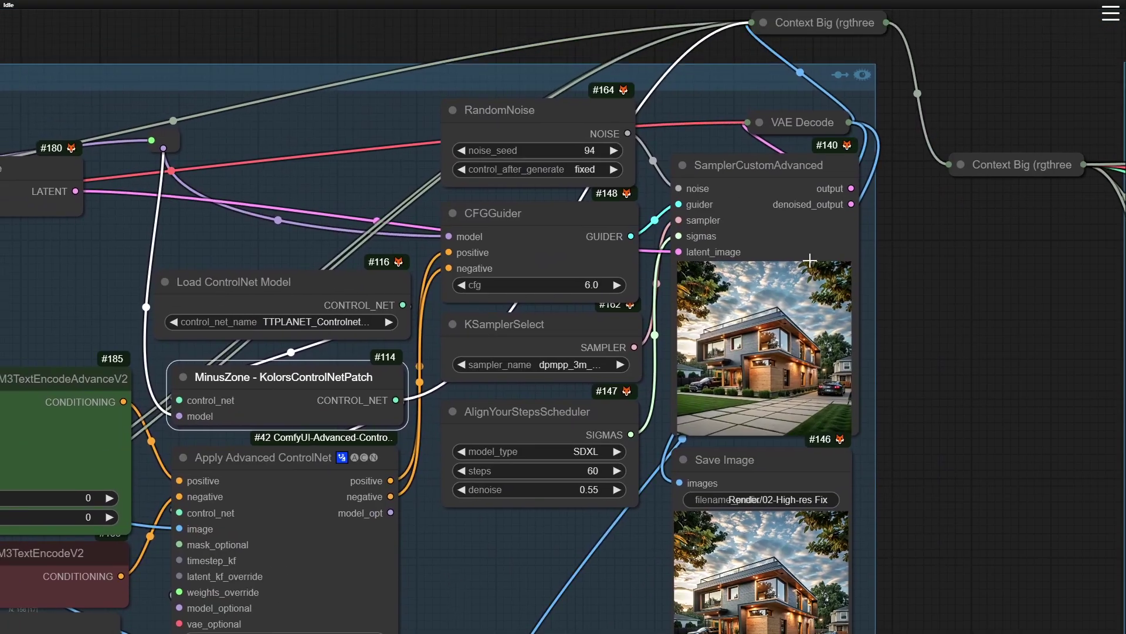
pyautogui.moveTo(589, 124); pyautogui.dragTo(589, 128)
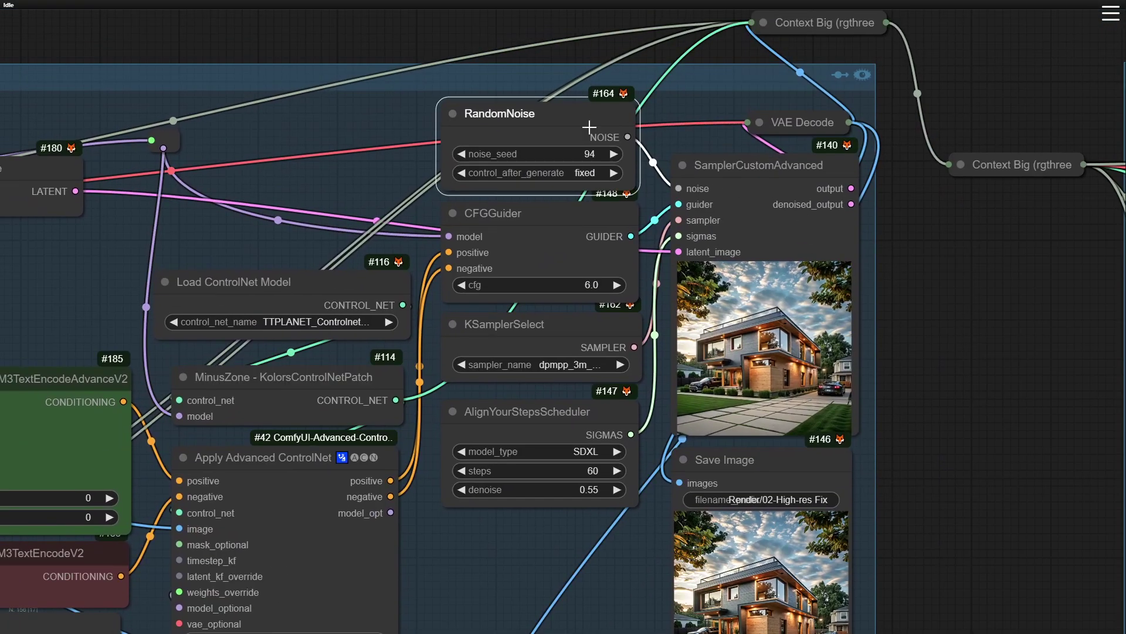
pyautogui.click(743, 173)
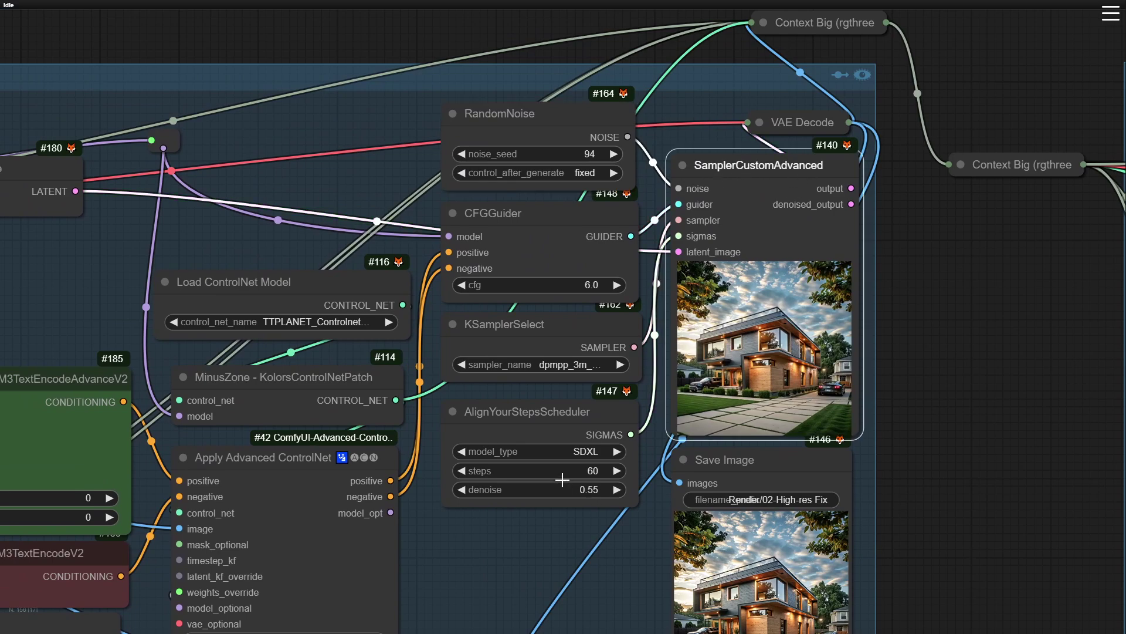
pyautogui.scroll(4, 535, 423)
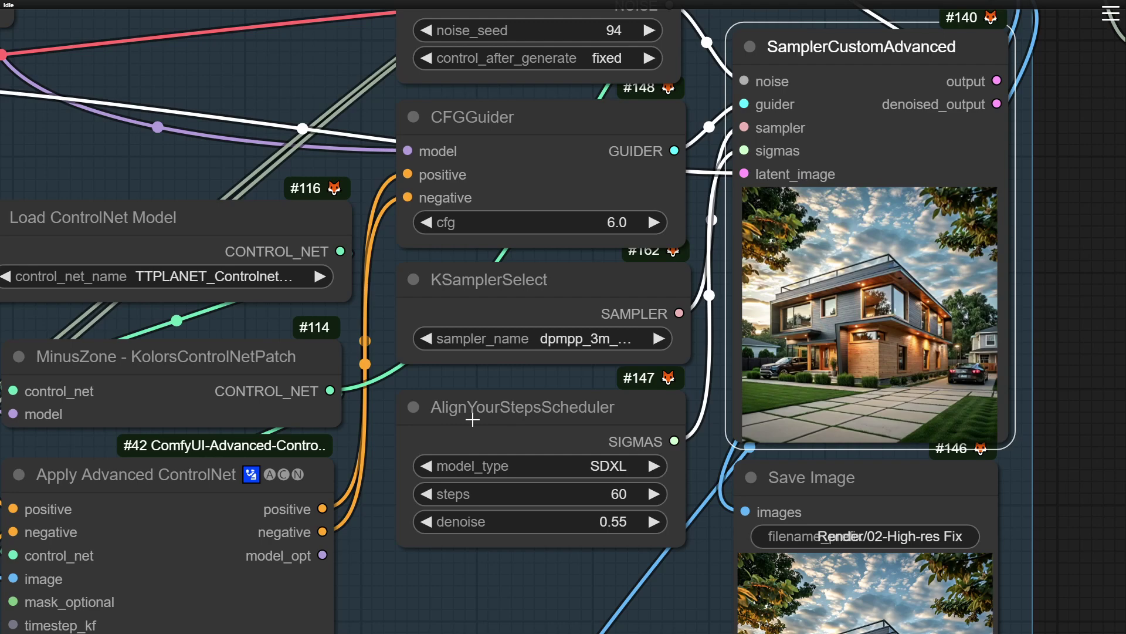
pyautogui.scroll(3, 472, 419)
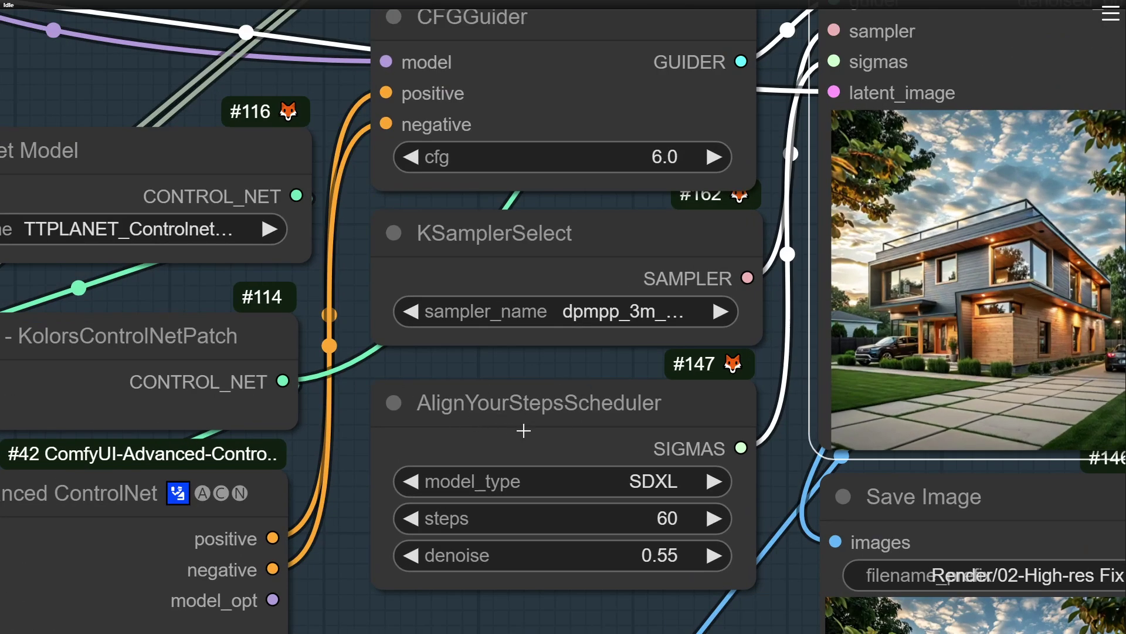
pyautogui.moveTo(598, 591); pyautogui.dragTo(616, 423)
pyautogui.scroll(5, 717, 377)
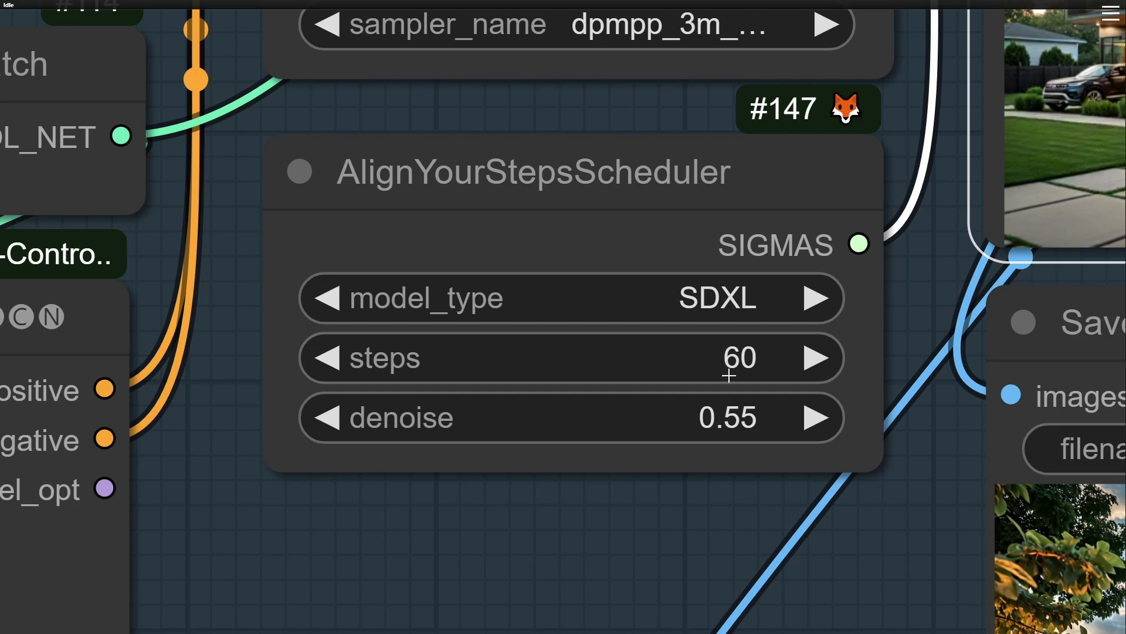
pyautogui.scroll(-3, 596, 370)
pyautogui.scroll(-7, 591, 459)
pyautogui.scroll(-5, 605, 539)
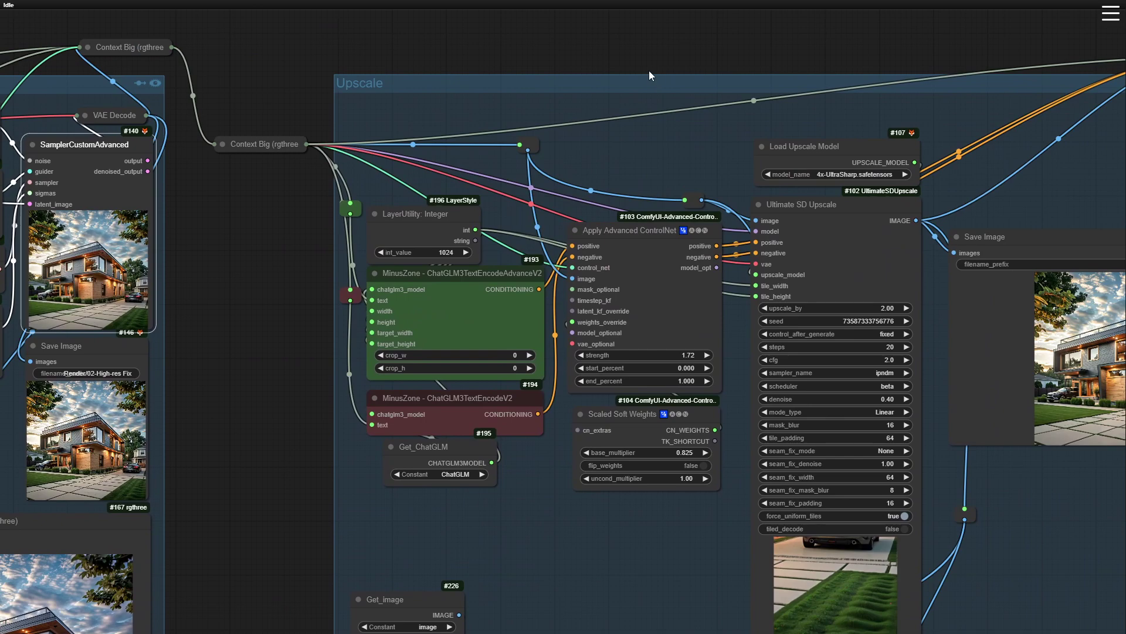
pyautogui.moveTo(648, 70); pyautogui.dragTo(450, 80)
pyautogui.scroll(-1, 449, 80)
pyautogui.scroll(-1, 452, 82)
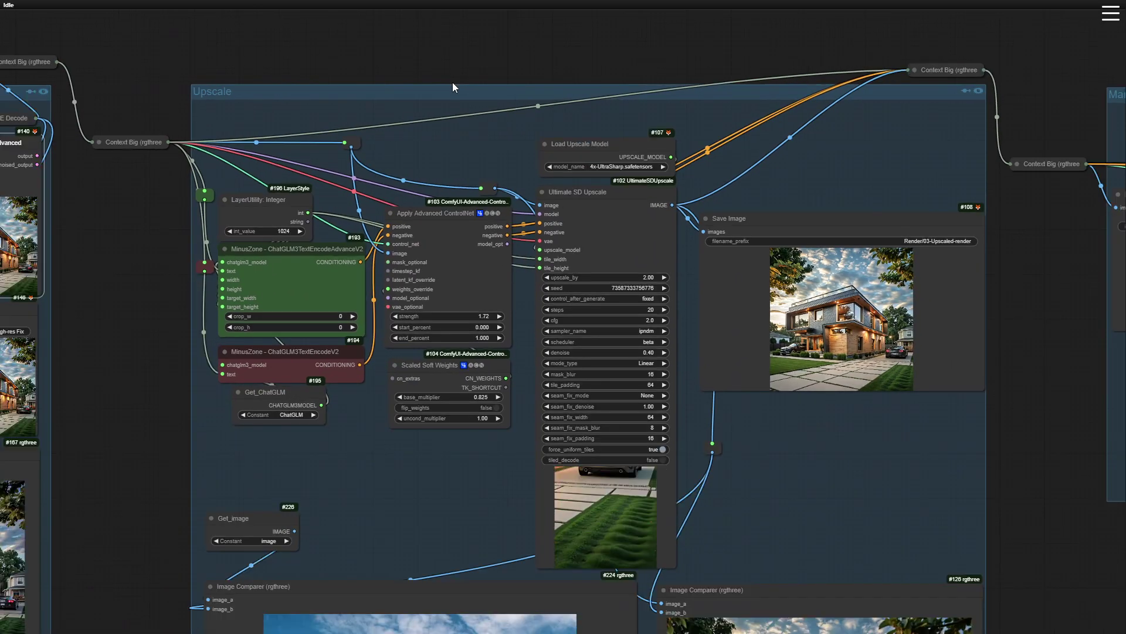
pyautogui.scroll(1, 609, 181)
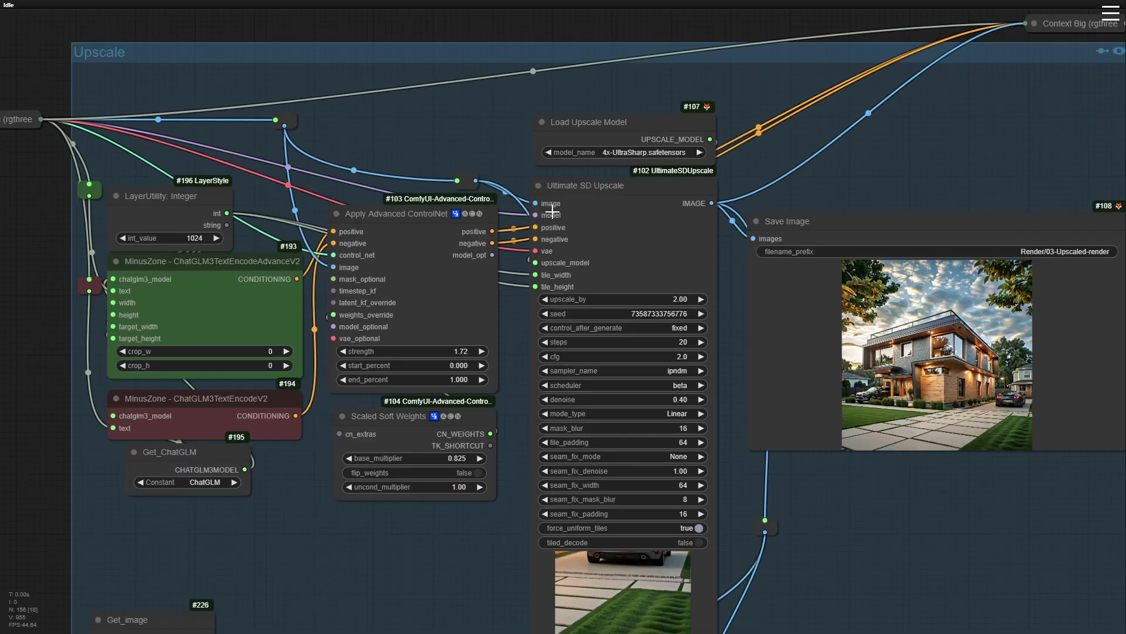
pyautogui.scroll(6, 609, 182)
pyautogui.scroll(4, 571, 176)
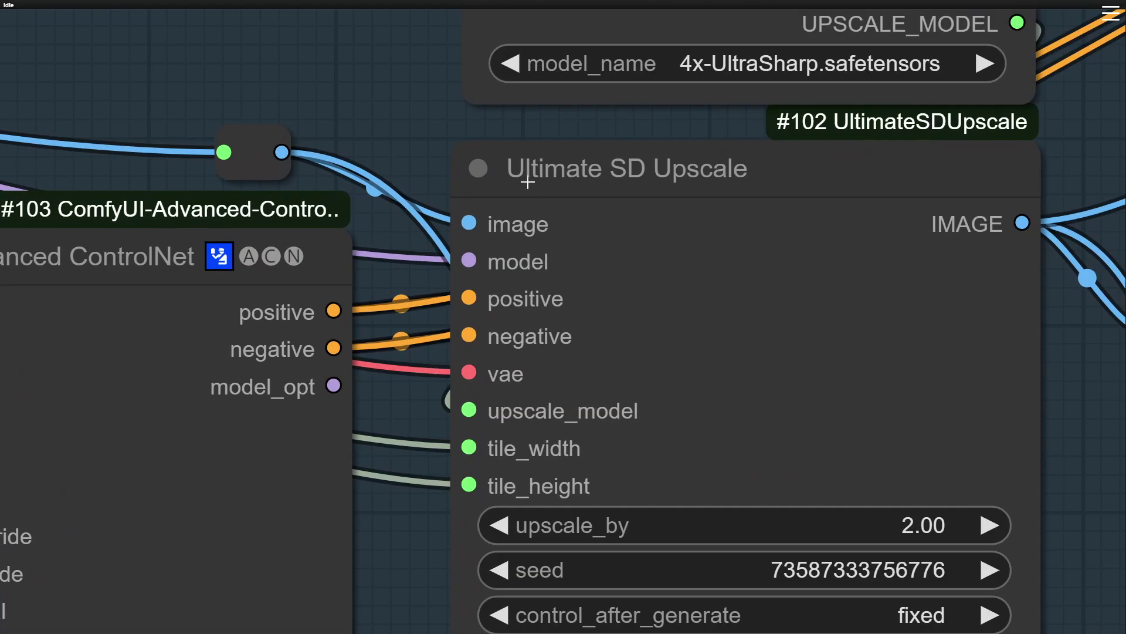
pyautogui.scroll(-3, 584, 176)
pyautogui.scroll(-2, 585, 176)
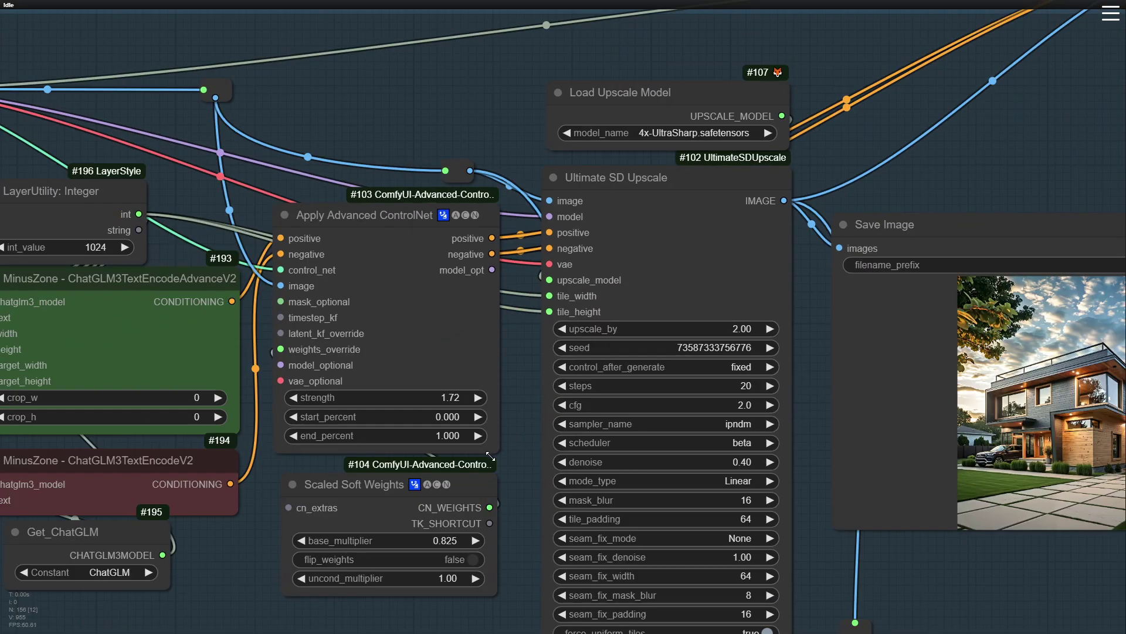
pyautogui.moveTo(555, 202); pyautogui.dragTo(645, 204)
pyautogui.scroll(2, 644, 204)
pyautogui.scroll(5, 573, 160)
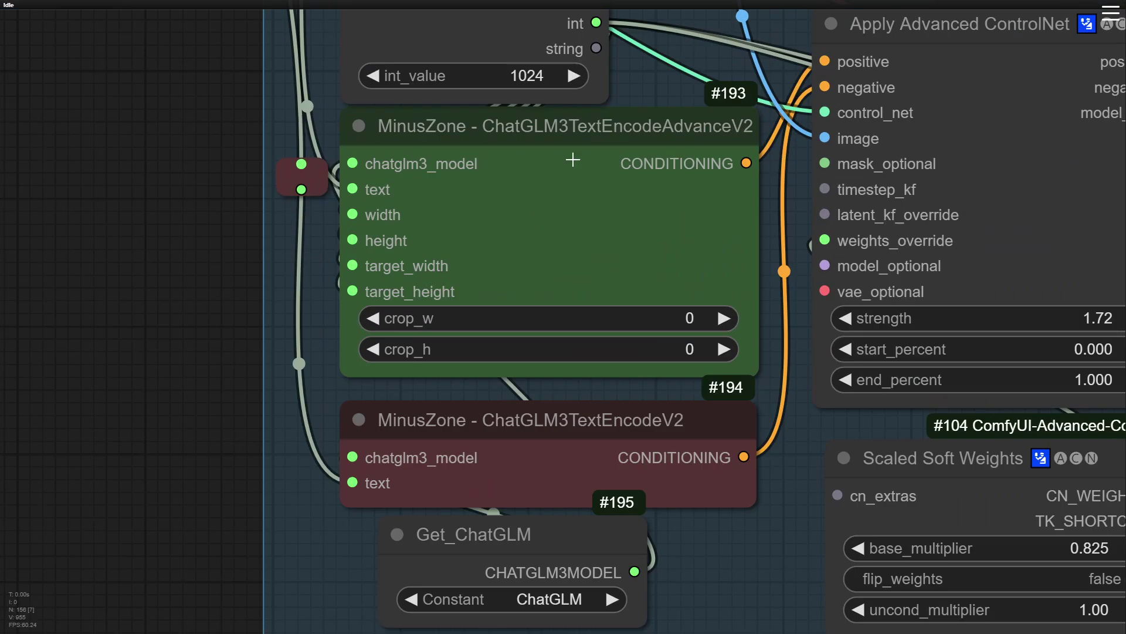
pyautogui.click(555, 131)
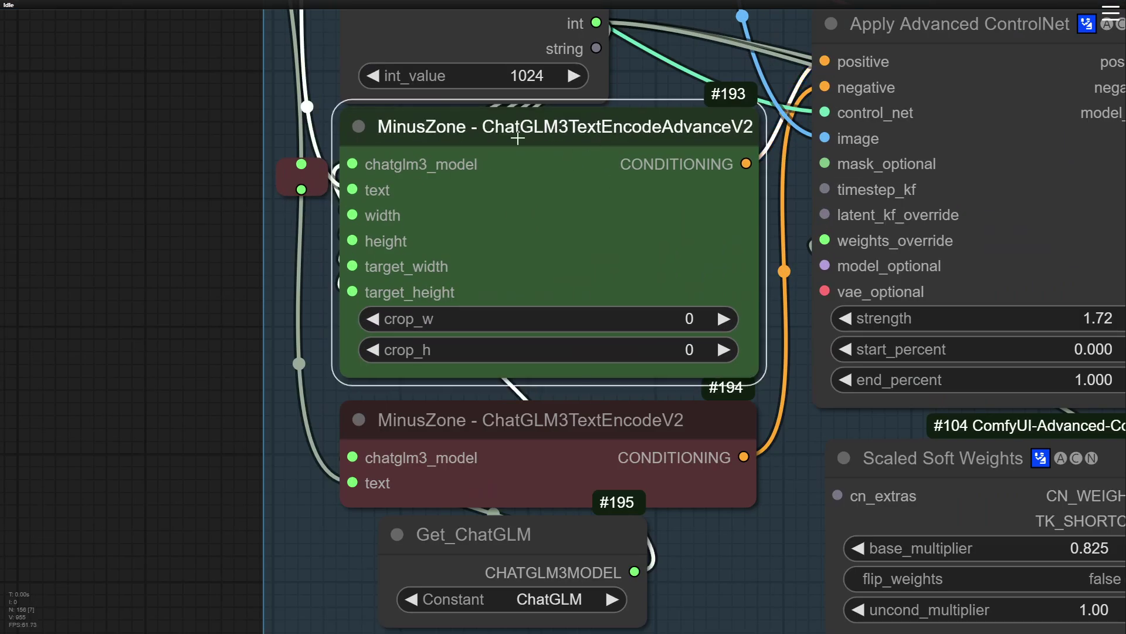
pyautogui.scroll(-3, 551, 167)
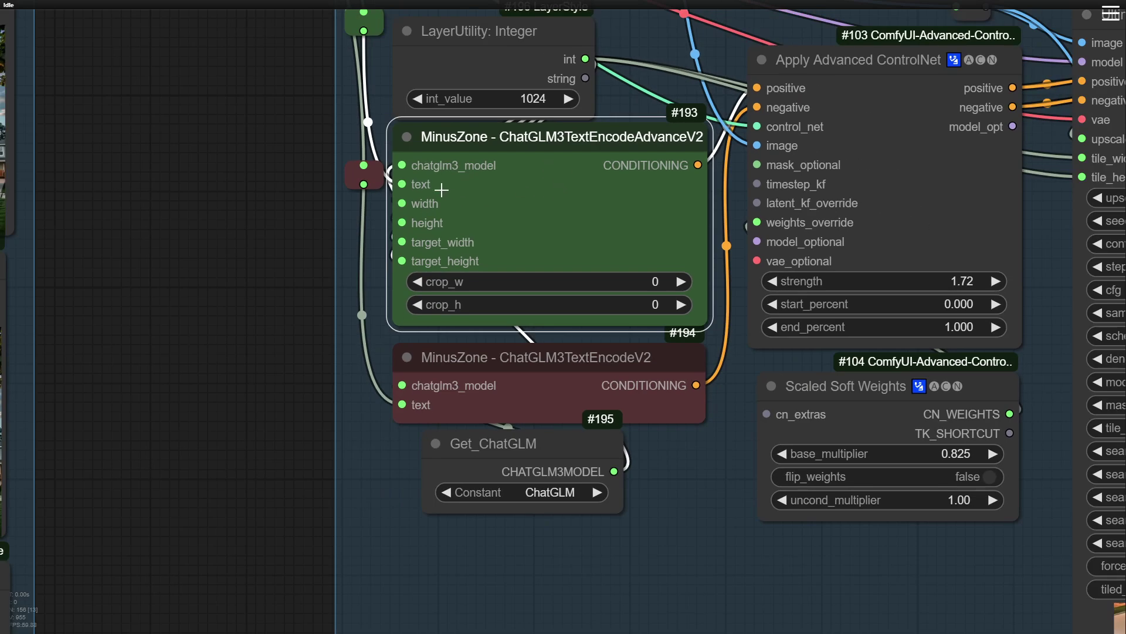
pyautogui.scroll(6, 433, 184)
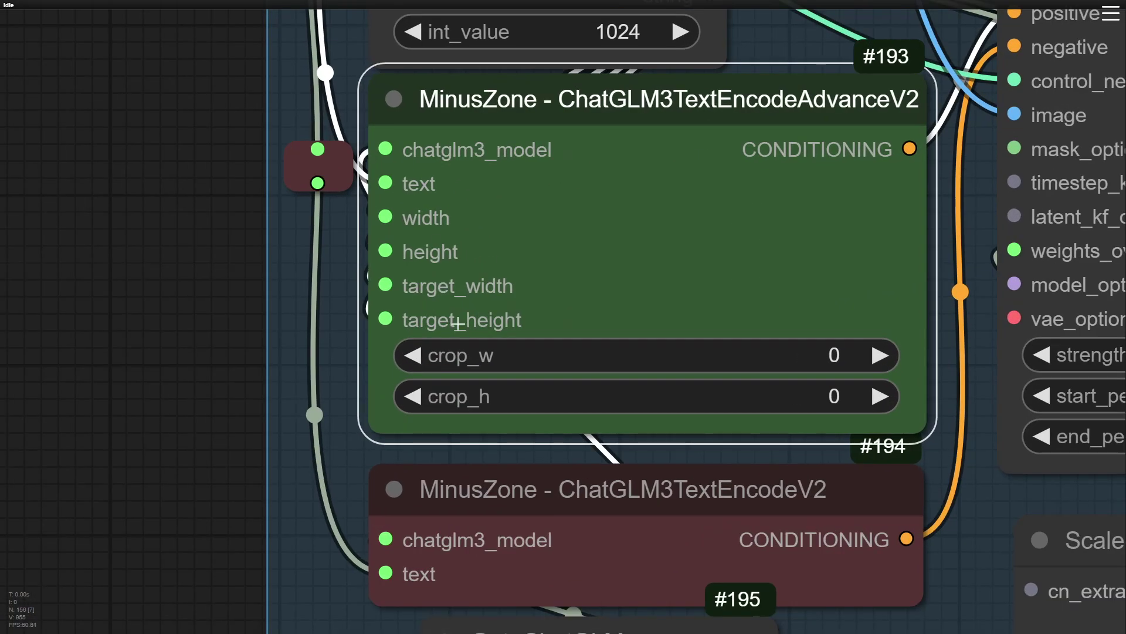
pyautogui.scroll(-5, 455, 321)
pyautogui.scroll(-5, 486, 297)
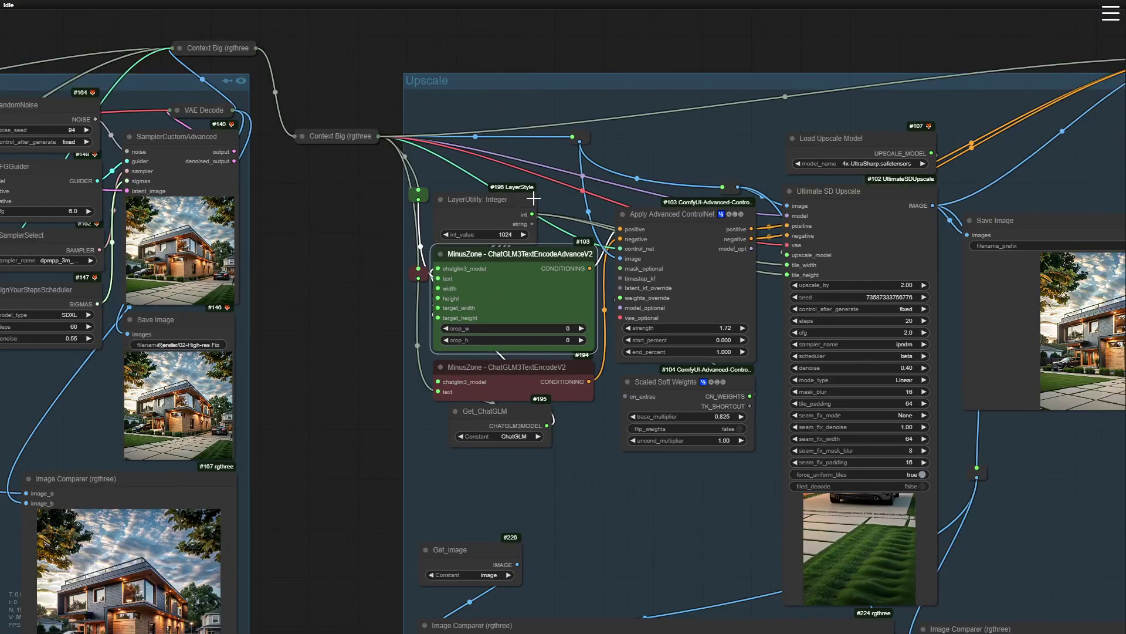
pyautogui.moveTo(497, 228); pyautogui.dragTo(500, 215)
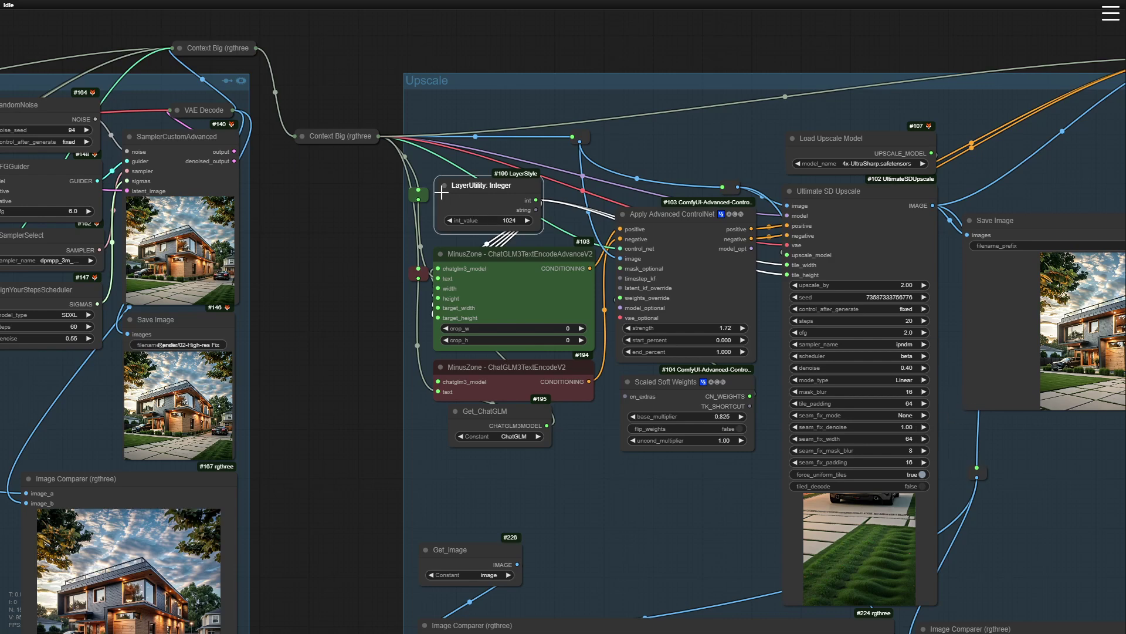
pyautogui.scroll(2, 476, 198)
pyautogui.scroll(3, 484, 202)
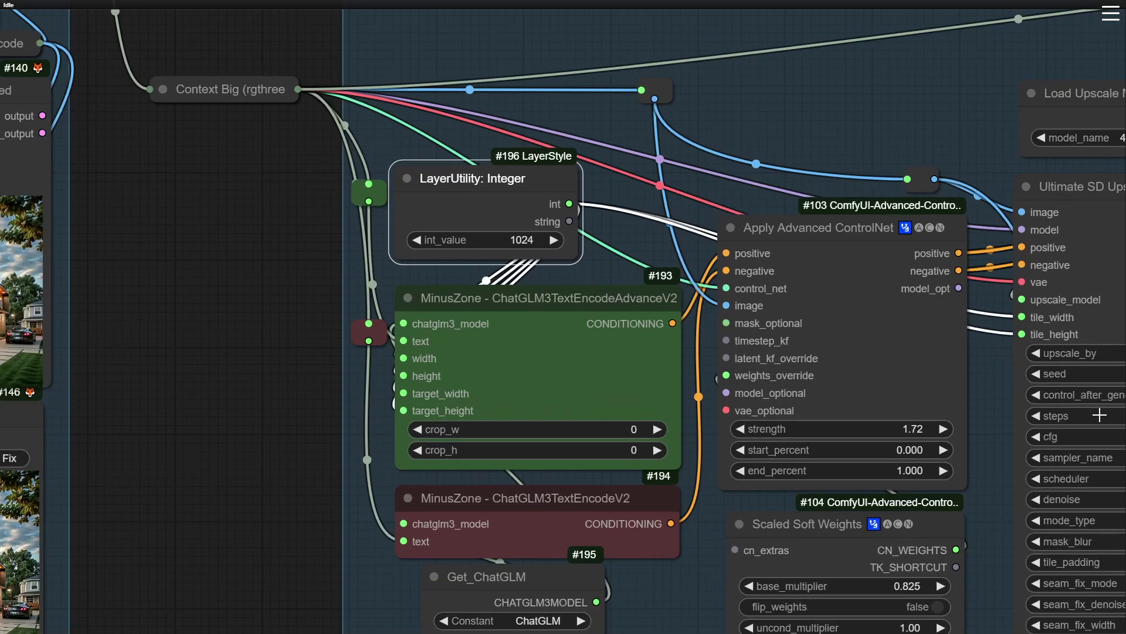
pyautogui.scroll(-4, 388, 268)
pyautogui.scroll(9, 845, 319)
pyautogui.scroll(-9, 844, 319)
pyautogui.moveTo(789, 485); pyautogui.dragTo(788, 476)
pyautogui.click(685, 315)
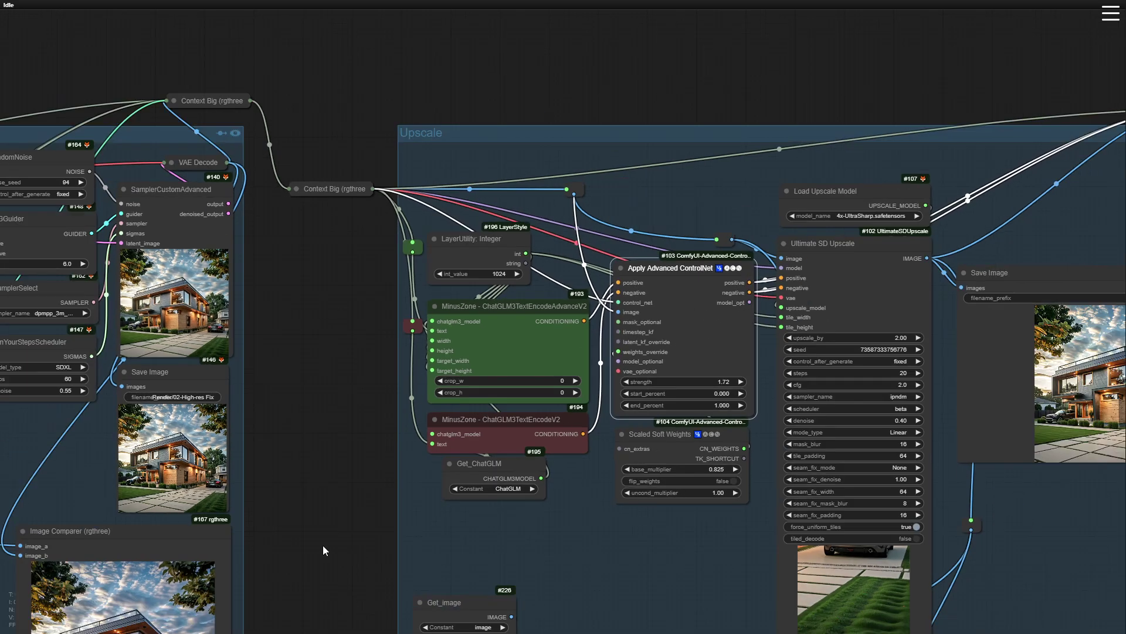
pyautogui.moveTo(296, 515); pyautogui.dragTo(868, 382)
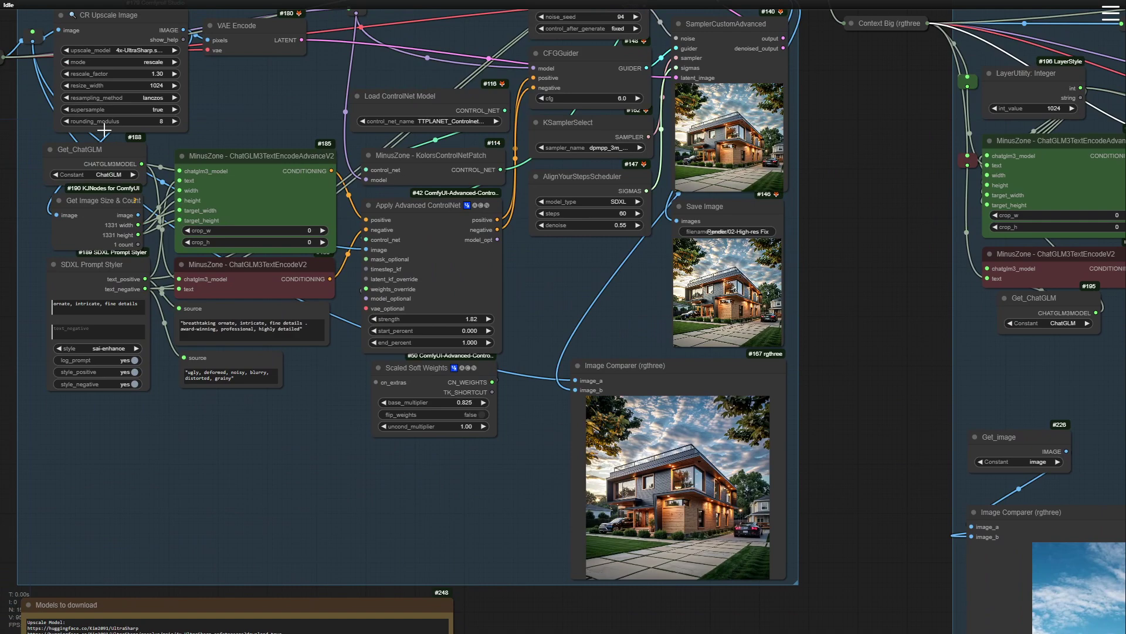
pyautogui.moveTo(874, 323); pyautogui.dragTo(275, 196)
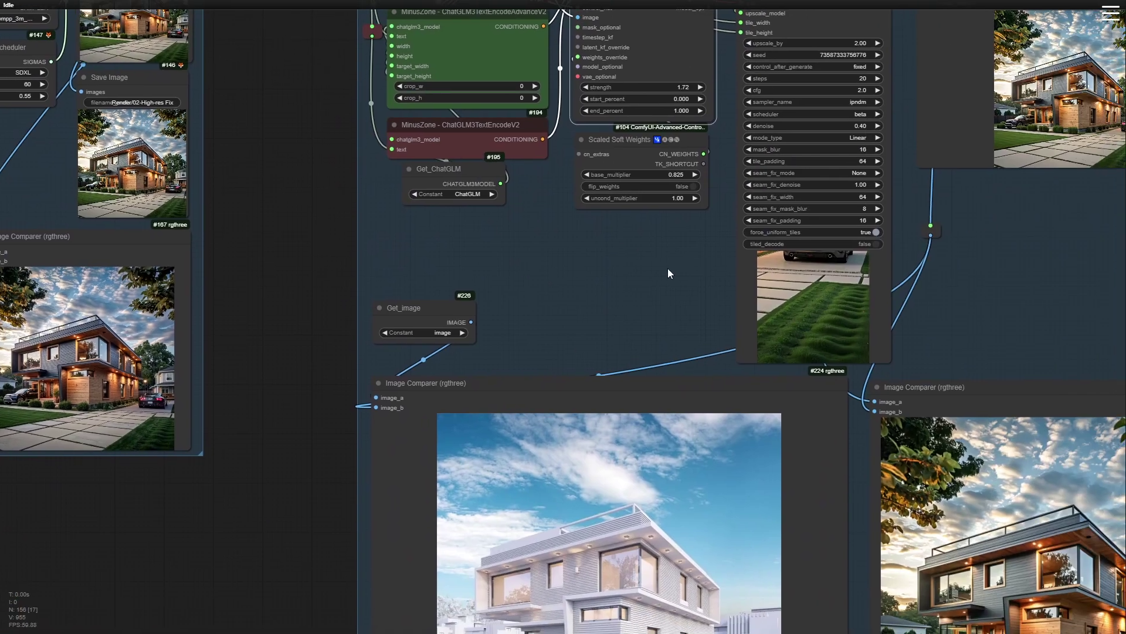
pyautogui.moveTo(666, 270); pyautogui.dragTo(605, 393)
pyautogui.scroll(3, 807, 88)
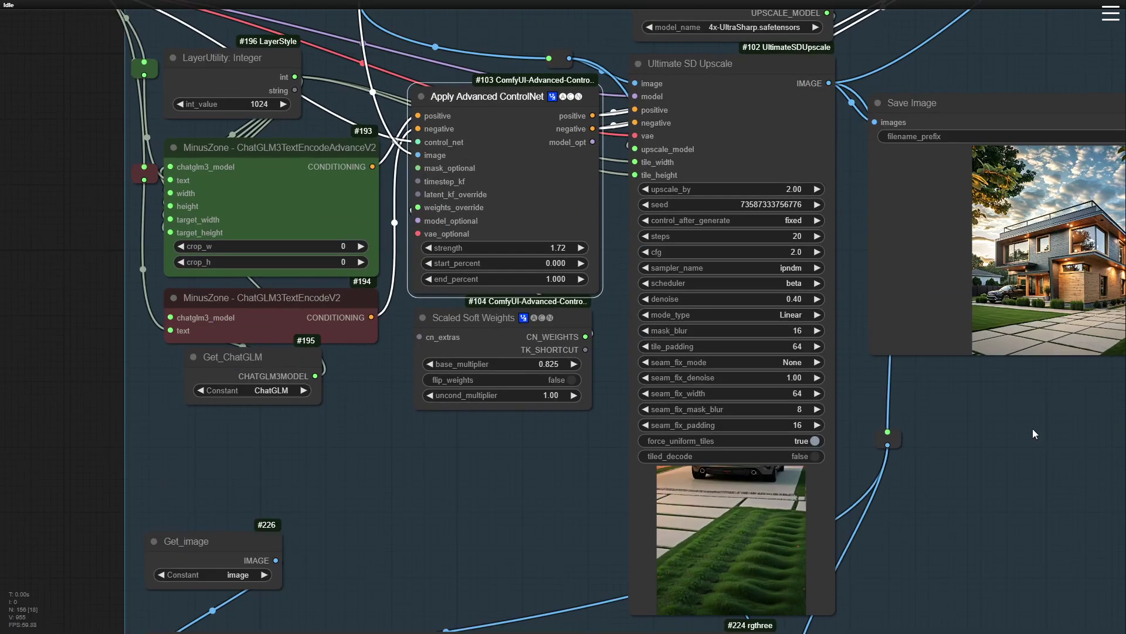
pyautogui.scroll(5, 693, 130)
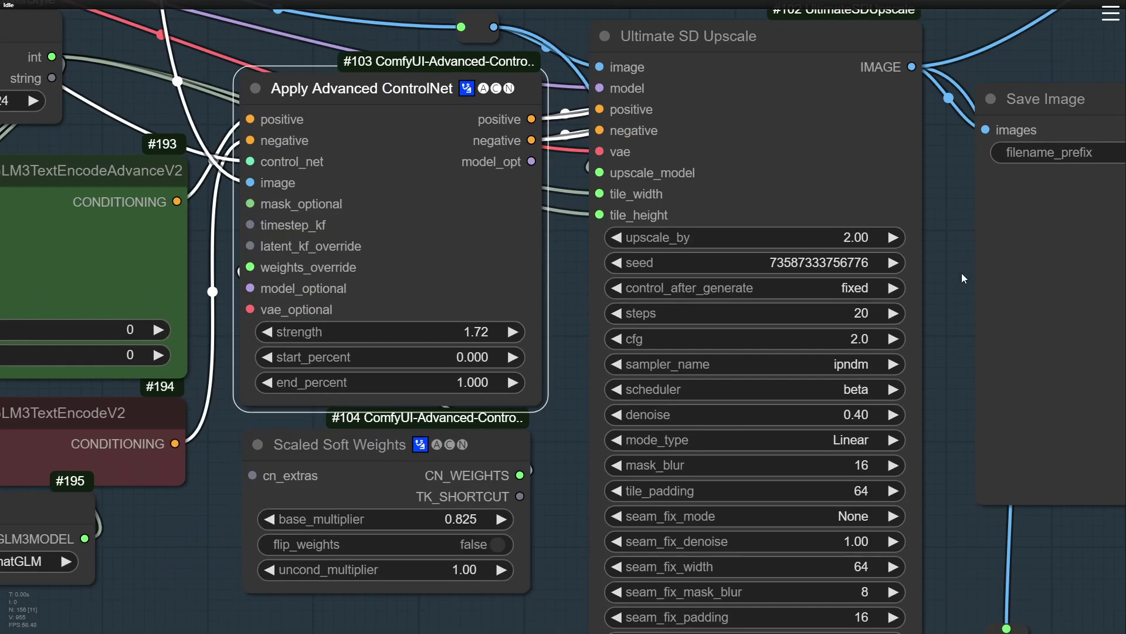
pyautogui.scroll(5, 823, 211)
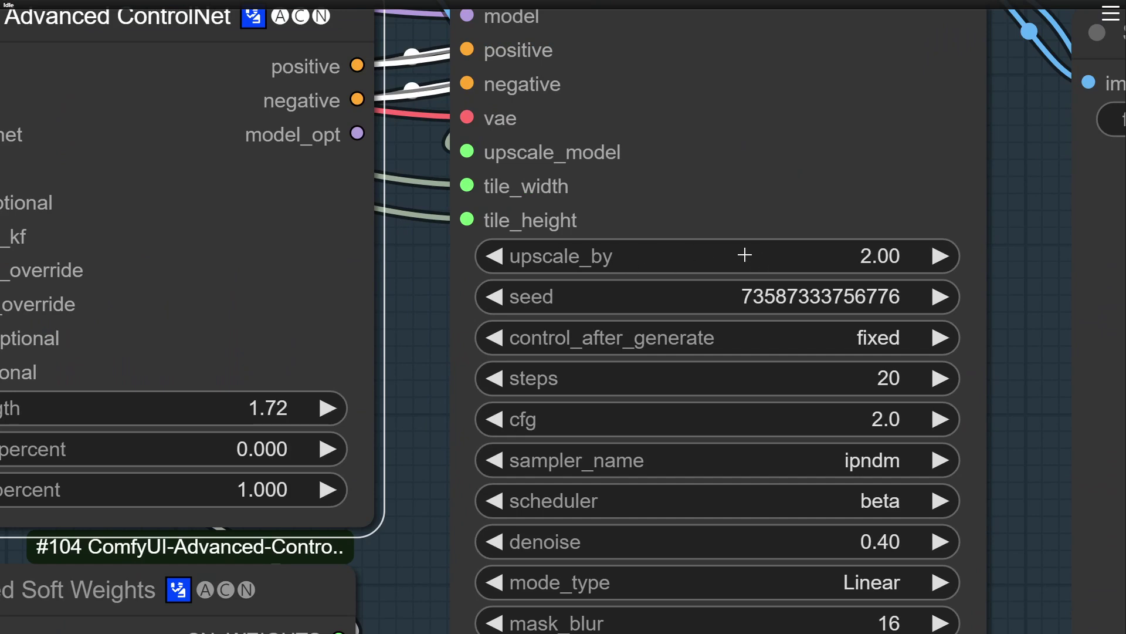
pyautogui.scroll(-5, 867, 259)
pyautogui.scroll(-2, 869, 260)
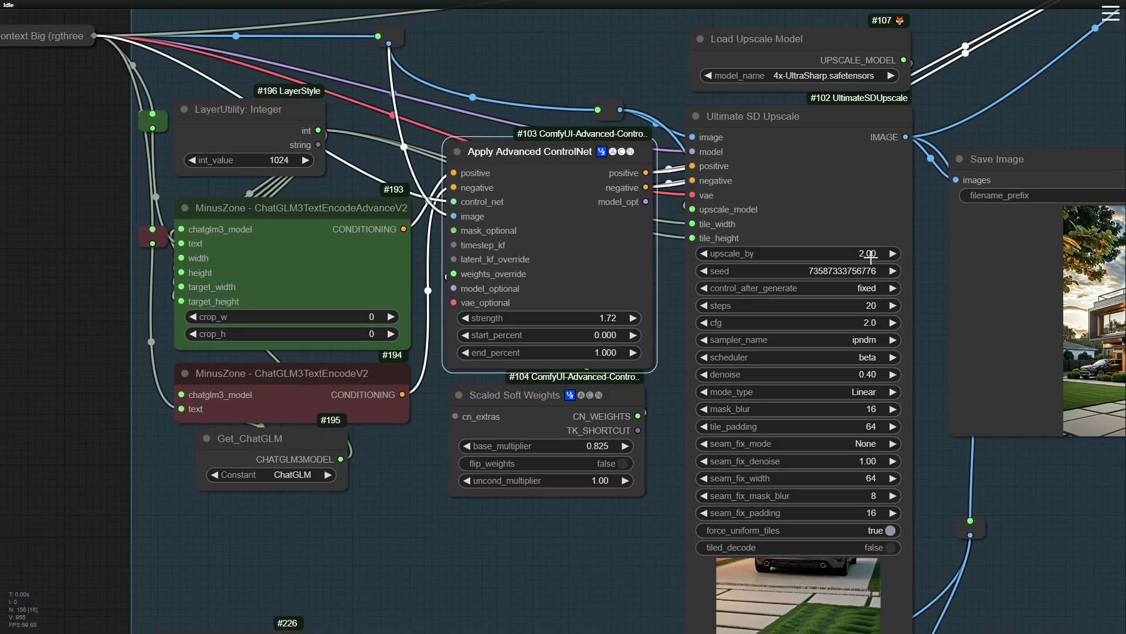
pyautogui.moveTo(965, 379); pyautogui.dragTo(966, 86)
pyautogui.scroll(-2, 906, 533)
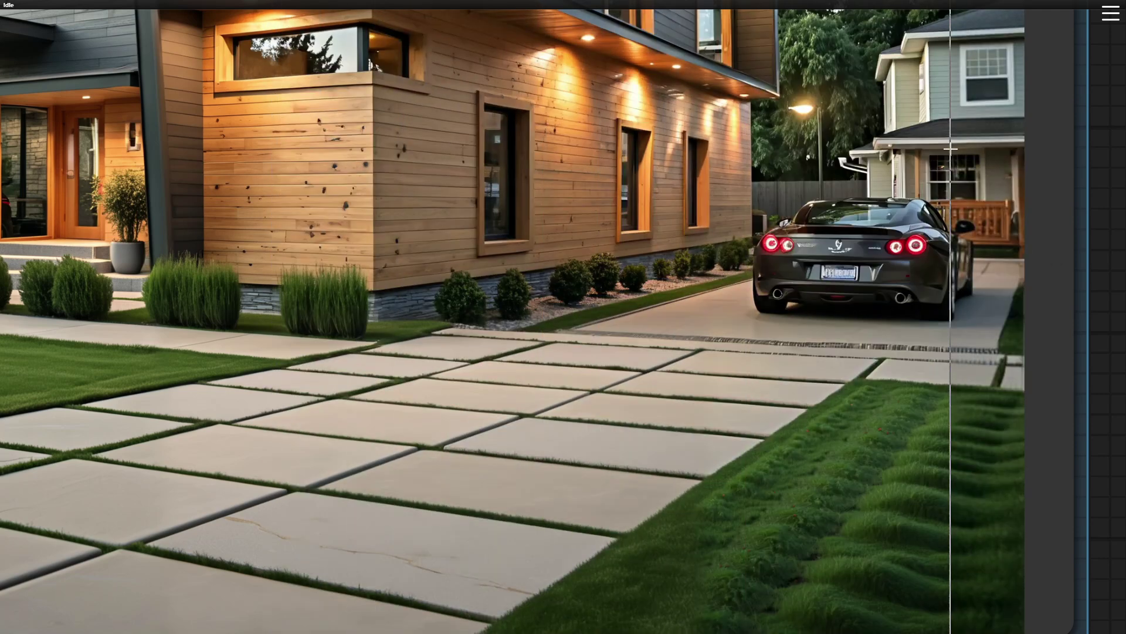
pyautogui.scroll(-3, 1018, 264)
pyautogui.moveTo(334, 264); pyautogui.dragTo(1047, 282)
pyautogui.moveTo(147, 340); pyautogui.dragTo(315, 340)
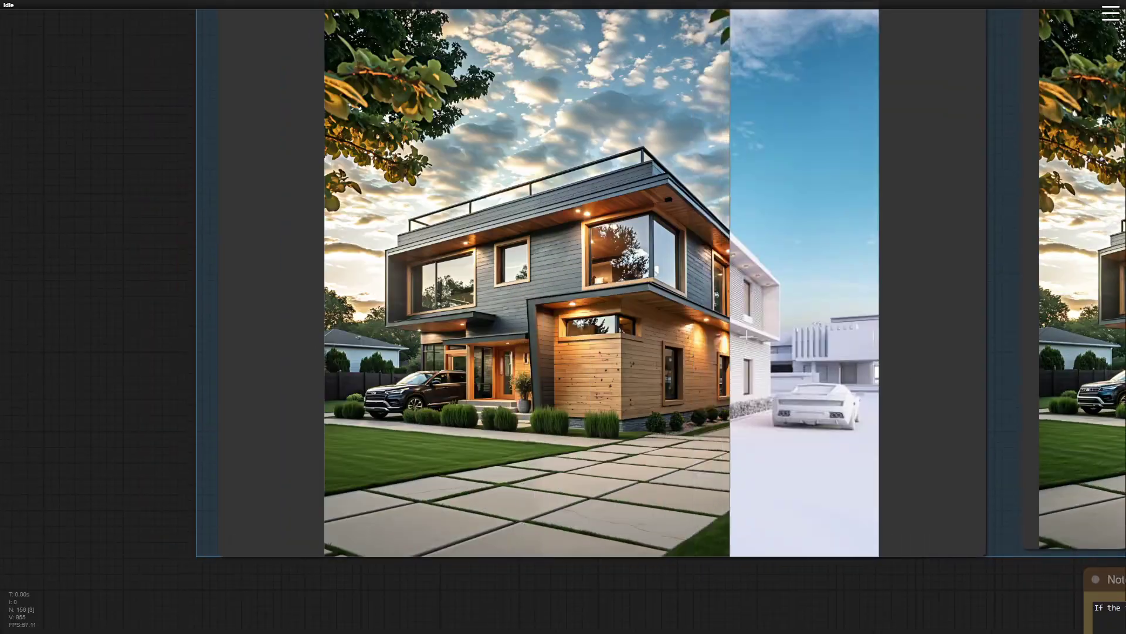
pyautogui.scroll(3, 728, 404)
pyautogui.scroll(4, 727, 404)
pyautogui.scroll(-3, 728, 404)
pyautogui.scroll(-2, 728, 404)
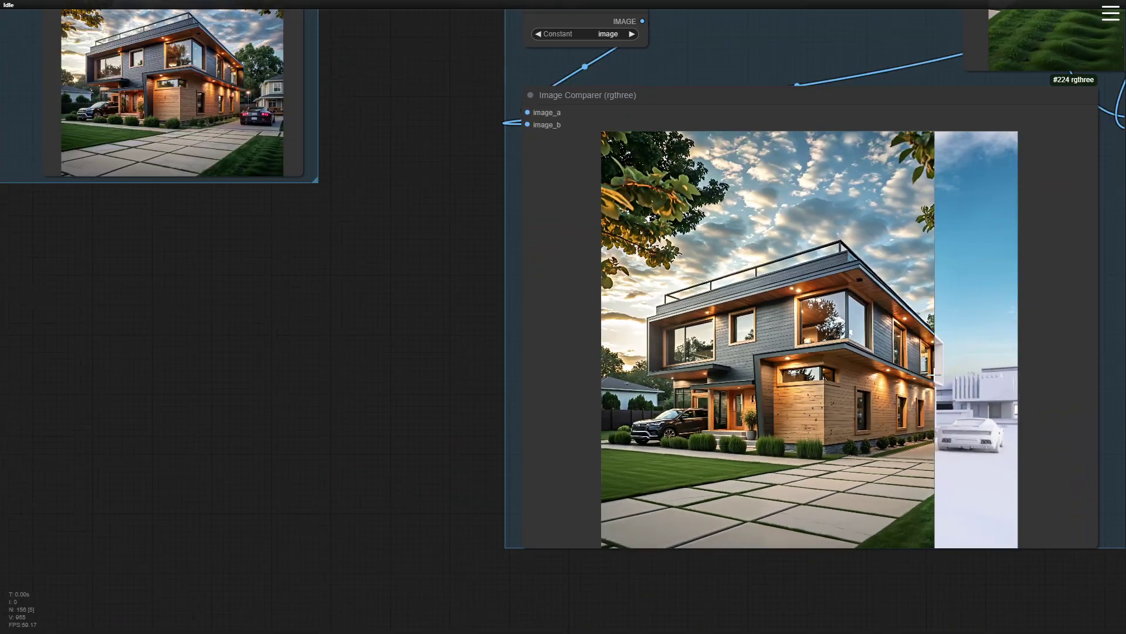
pyautogui.scroll(-2, 727, 404)
pyautogui.moveTo(947, 332); pyautogui.dragTo(722, 511)
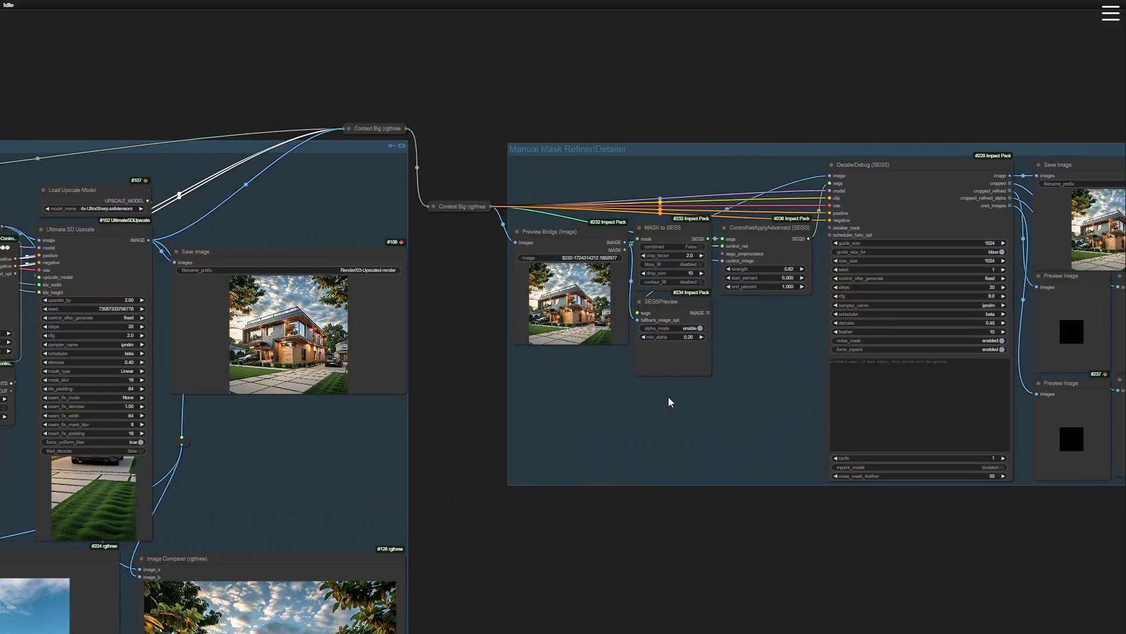
pyautogui.scroll(3, 321, 124)
pyautogui.scroll(5, 308, 132)
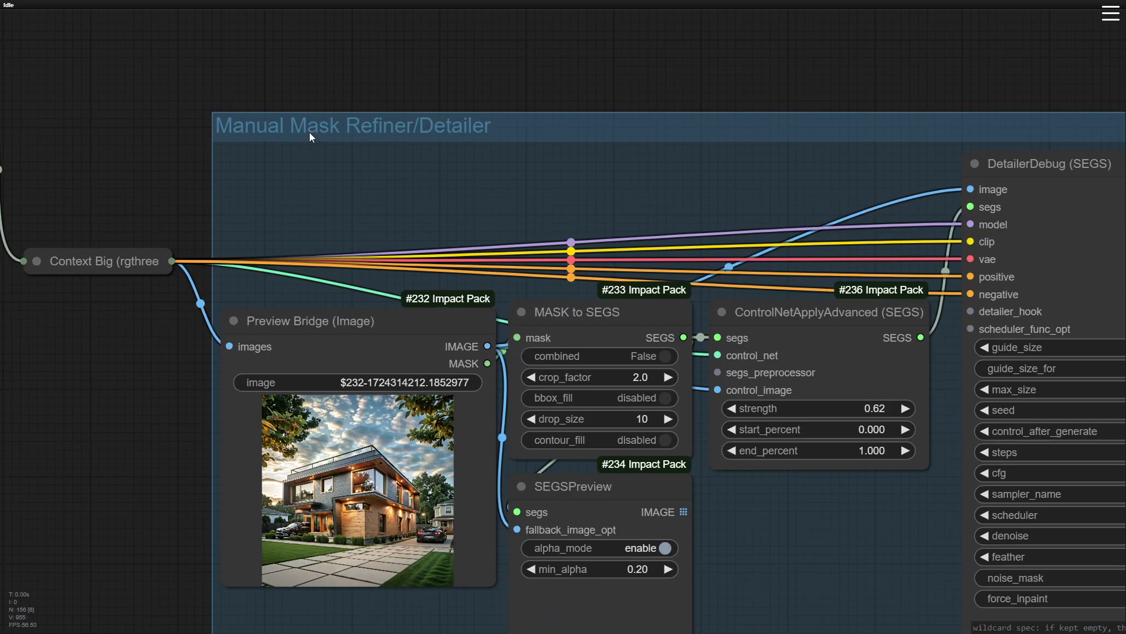
pyautogui.scroll(-5, 511, 264)
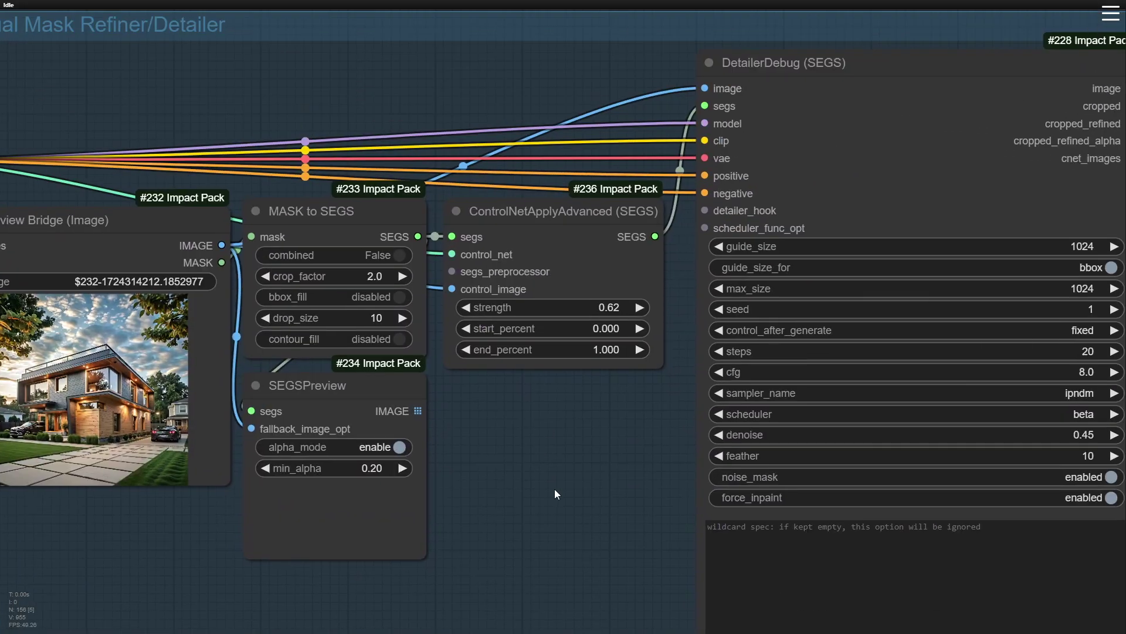
pyautogui.scroll(-3, 797, 82)
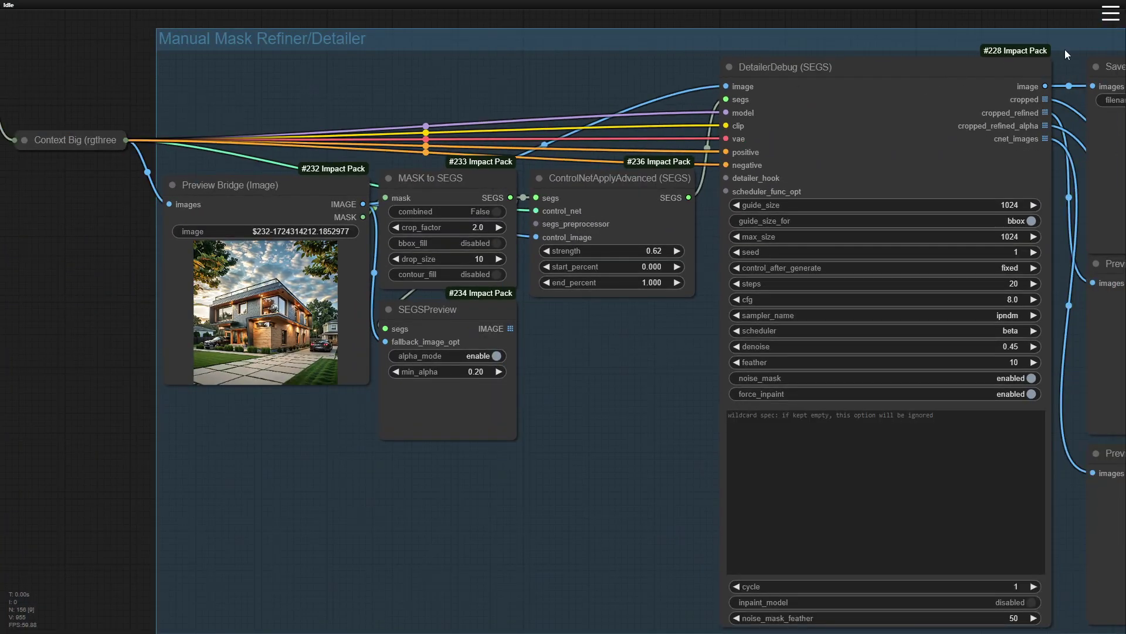
pyautogui.hscroll(-4, 603, 444)
pyautogui.scroll(6, 564, 347)
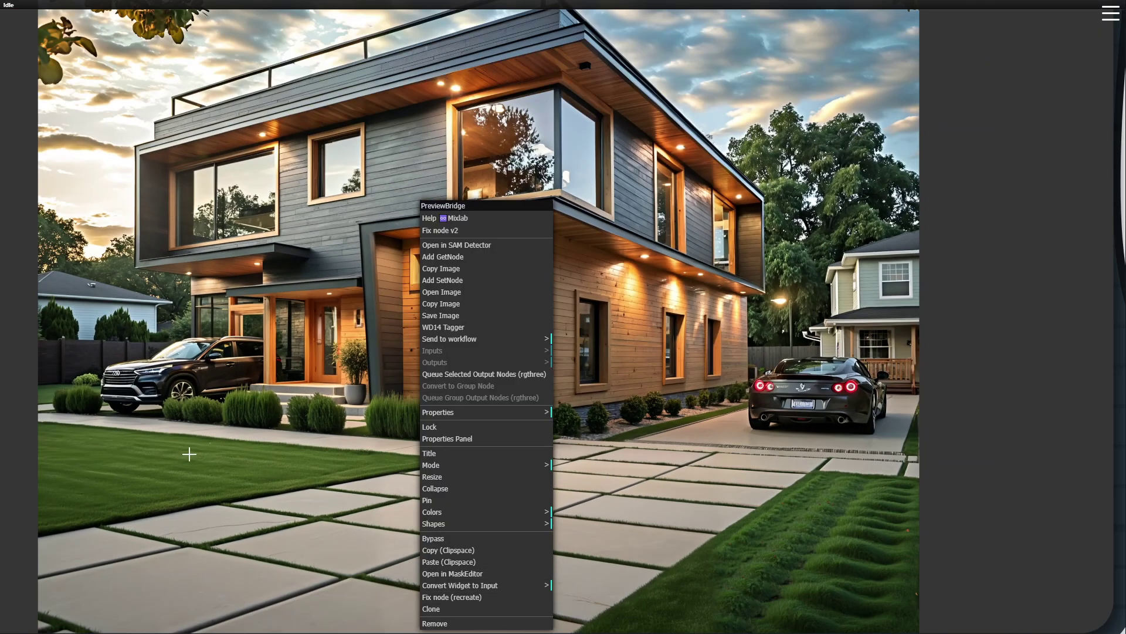
pyautogui.scroll(-3, 189, 459)
pyautogui.scroll(-2, 456, 434)
pyautogui.scroll(-2, 534, 361)
pyautogui.scroll(-1, 535, 362)
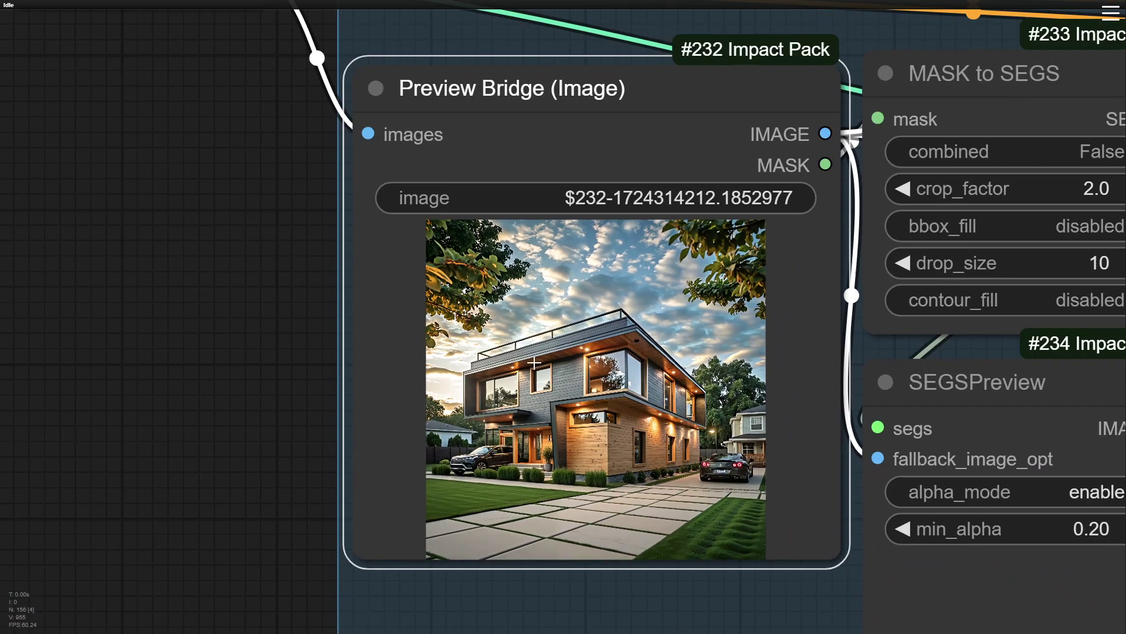
# Step: Paint a MaskEditor mask over the black car and save it to Preview Bridge
pyautogui.rightClick(534, 362)
pyautogui.click(570, 573)
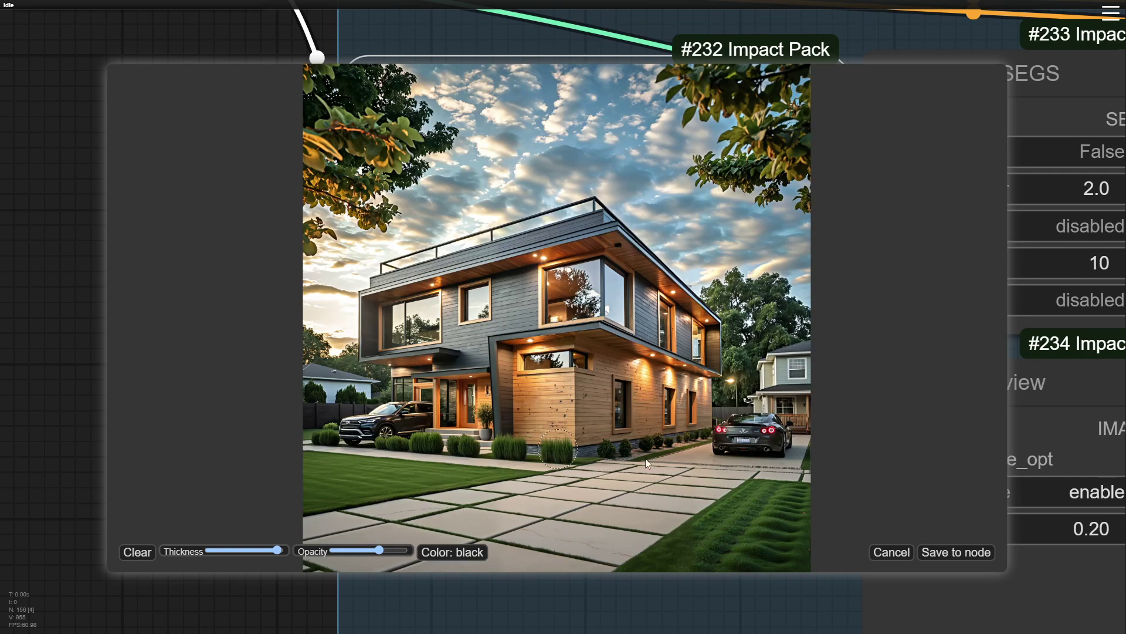
pyautogui.moveTo(779, 432); pyautogui.dragTo(758, 415)
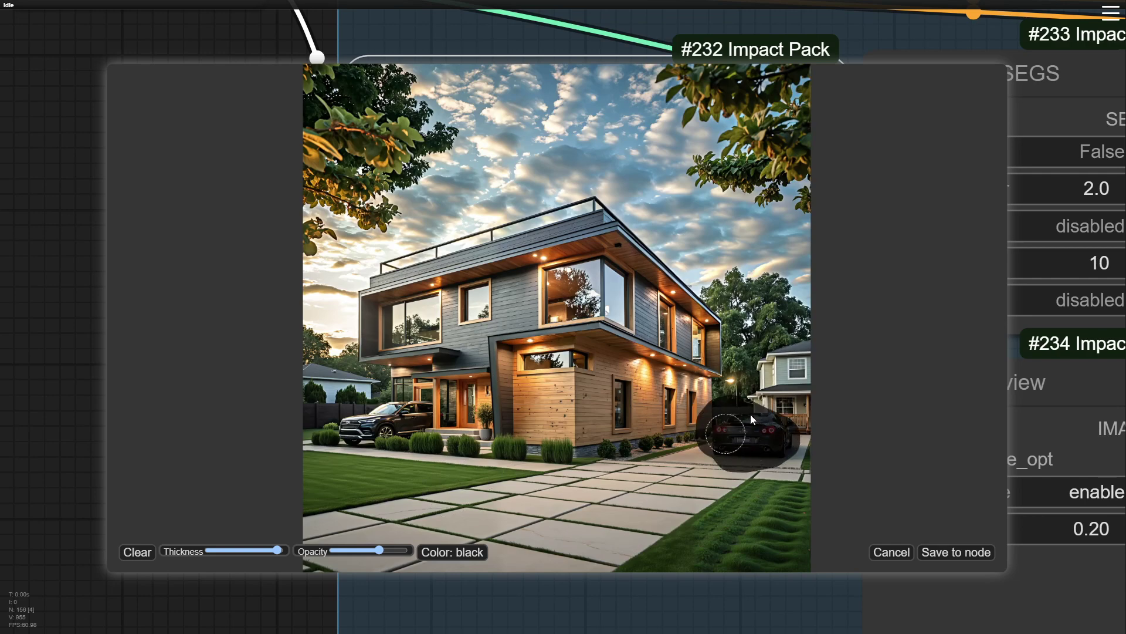
pyautogui.click(936, 551)
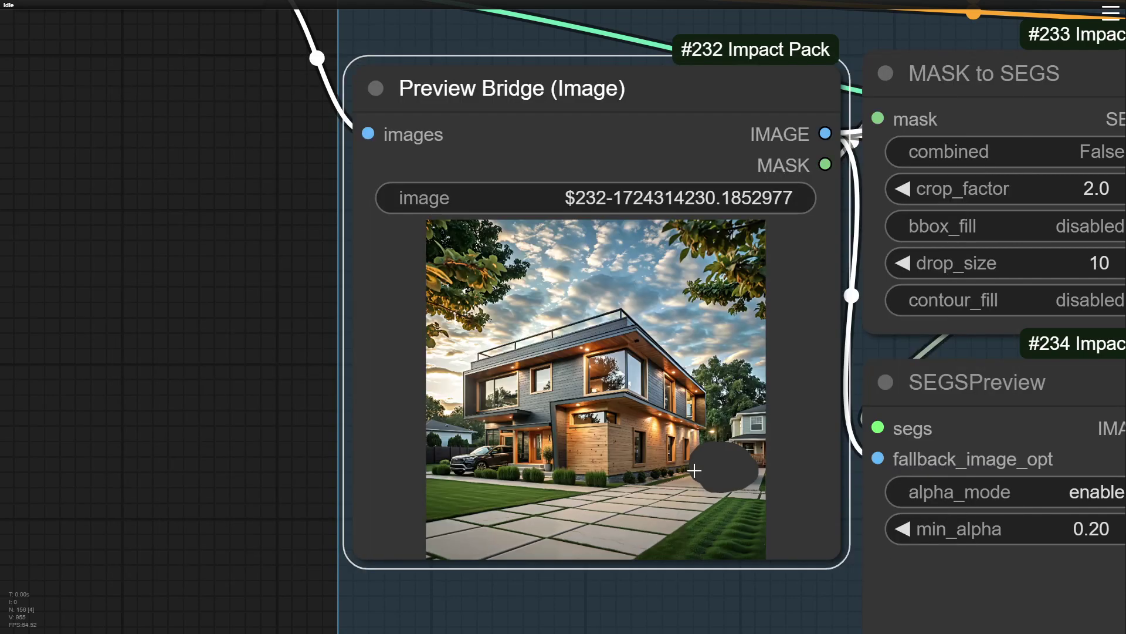
pyautogui.scroll(-7, 771, 525)
pyautogui.scroll(-3, 918, 535)
pyautogui.moveTo(917, 535); pyautogui.dragTo(779, 357)
pyautogui.scroll(5, 780, 358)
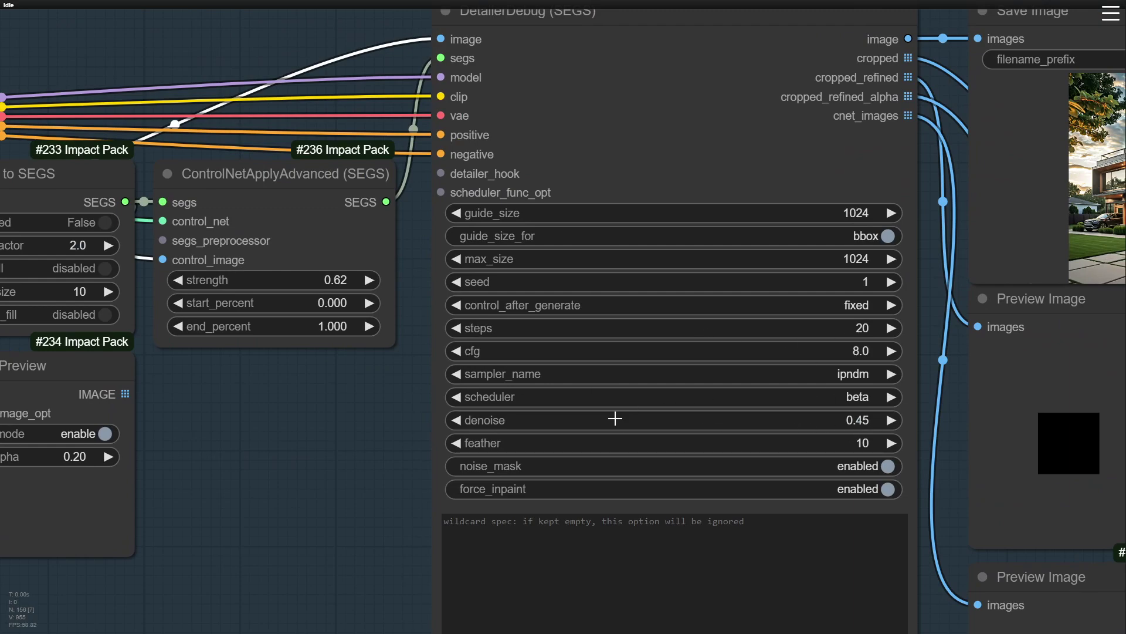
pyautogui.scroll(-3, 231, 447)
pyautogui.scroll(-1, 227, 498)
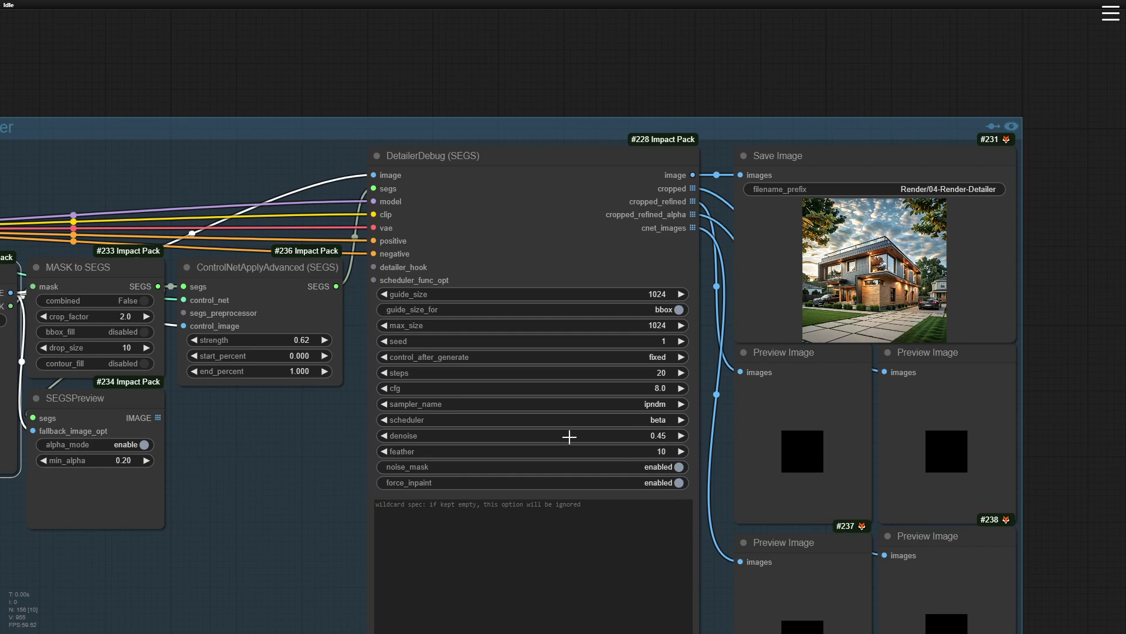
pyautogui.scroll(-3, 569, 437)
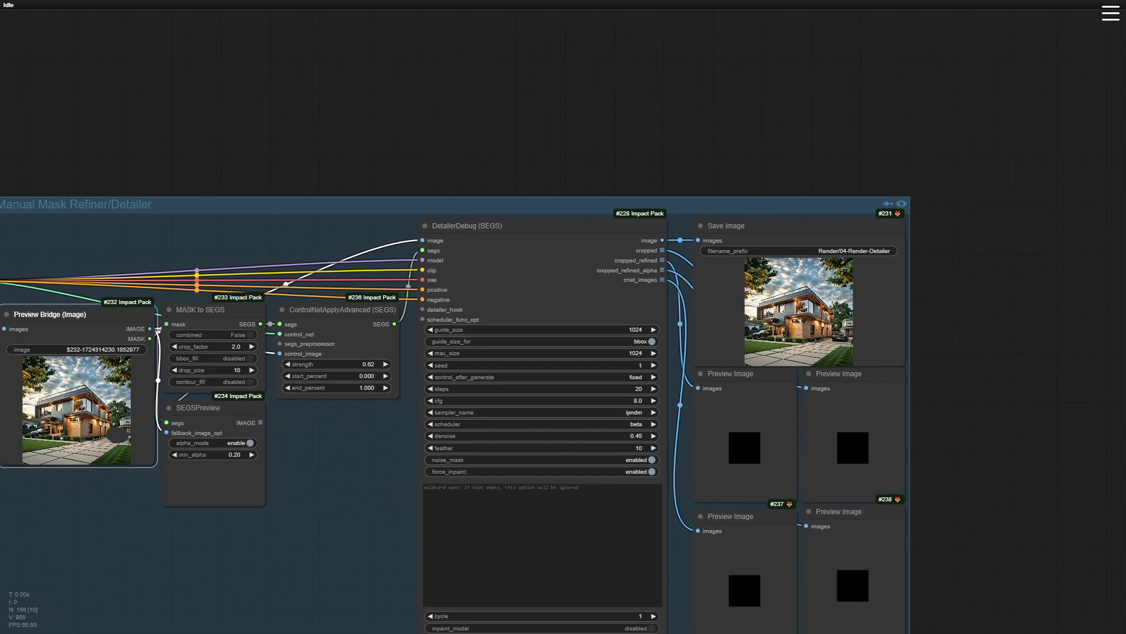
pyautogui.scroll(5, 833, 302)
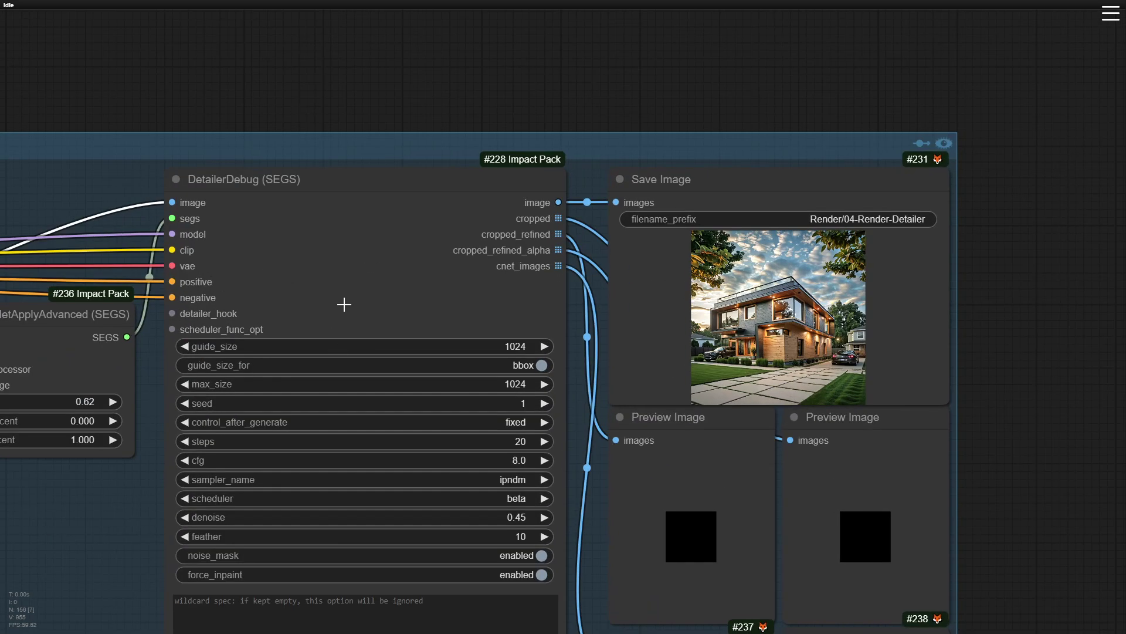
pyautogui.scroll(5, 771, 352)
pyautogui.scroll(5, 878, 357)
pyautogui.scroll(6, 648, 331)
pyautogui.scroll(2, 649, 331)
pyautogui.scroll(-5, 648, 331)
pyautogui.scroll(-3, 660, 352)
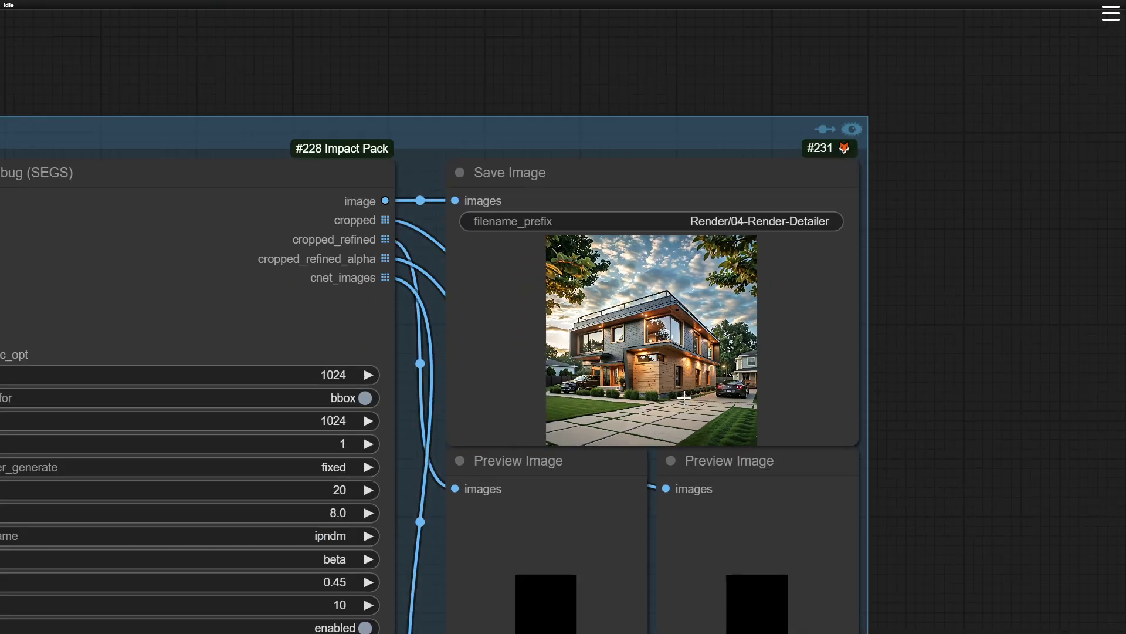
pyautogui.scroll(-3, 680, 399)
pyautogui.moveTo(286, 619); pyautogui.dragTo(738, 421)
pyautogui.scroll(-3, 738, 421)
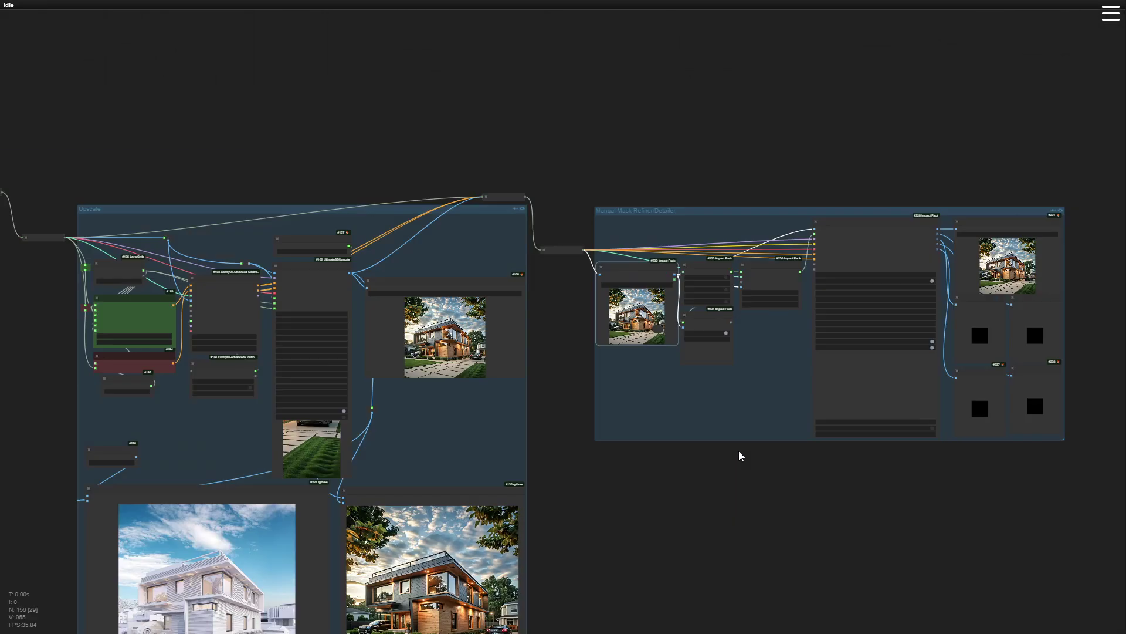
pyautogui.scroll(-3, 739, 456)
pyautogui.moveTo(676, 535); pyautogui.dragTo(845, 453)
pyautogui.scroll(-3, 550, 513)
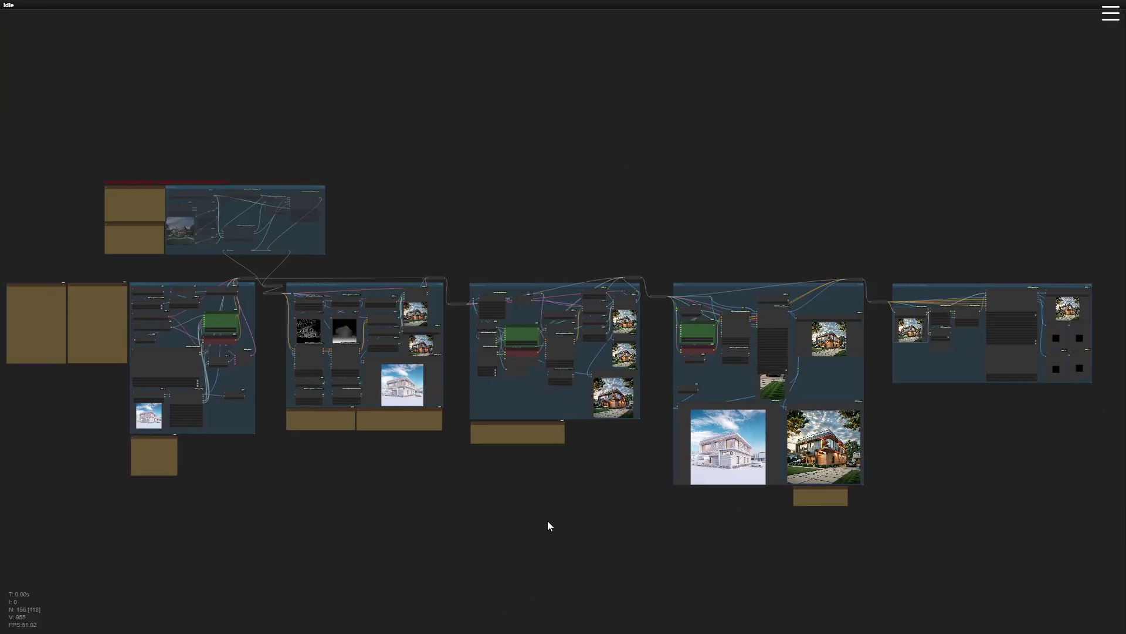
pyautogui.hscroll(-3, 574, 521)
pyautogui.hscroll(-3, 514, 518)
pyautogui.hscroll(4, 520, 516)
pyautogui.moveTo(520, 516); pyautogui.dragTo(509, 520)
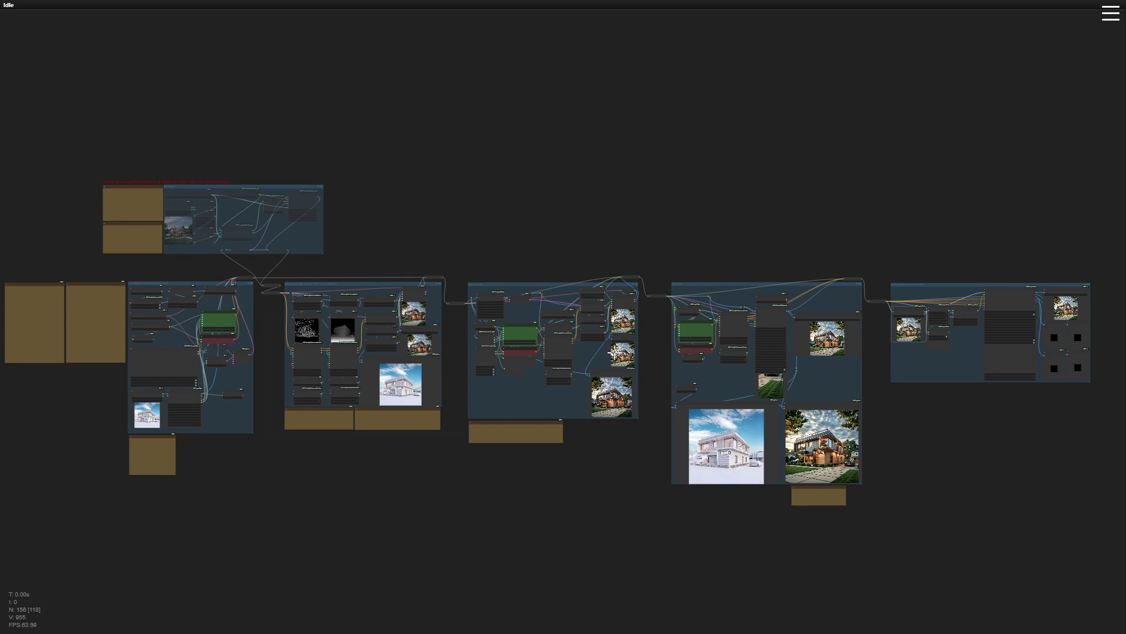
pyautogui.scroll(5, 517, 340)
pyautogui.scroll(5, 513, 321)
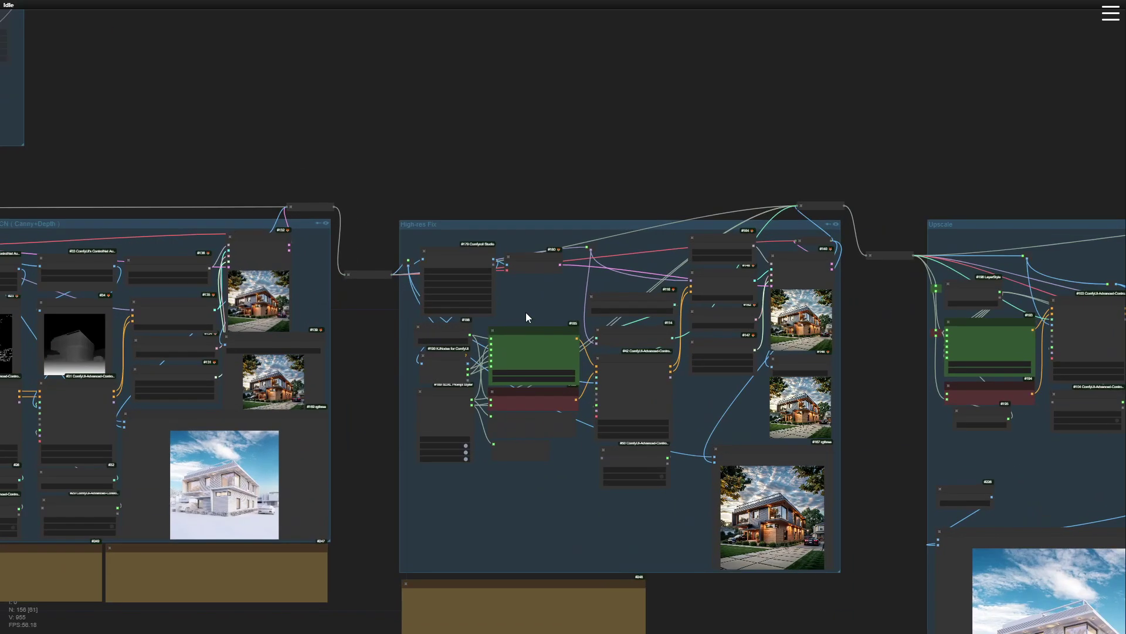
pyautogui.scroll(5, 531, 309)
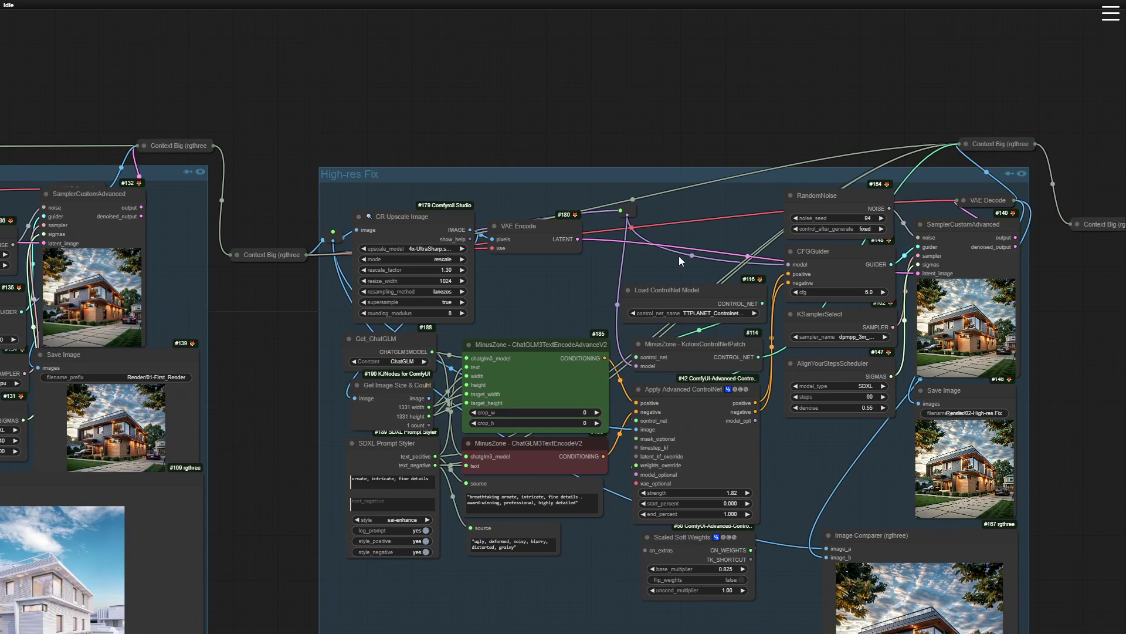
pyautogui.scroll(3, 915, 335)
pyautogui.scroll(2, 906, 337)
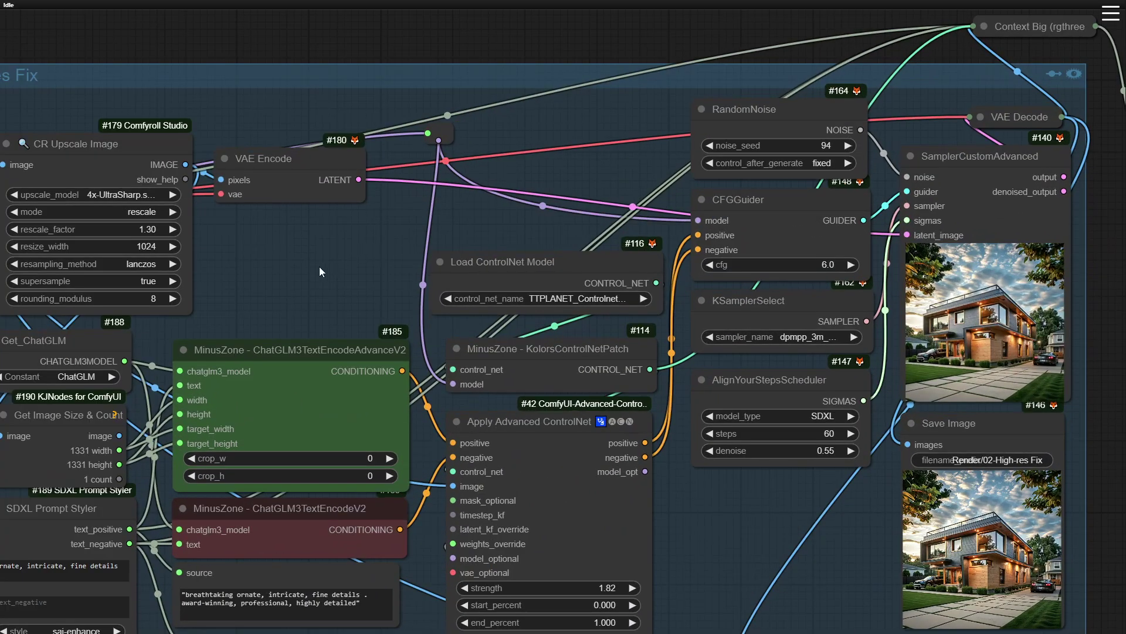
pyautogui.moveTo(324, 266)
pyautogui.mouseDown()
pyautogui.moveTo(671, 203)
pyautogui.moveTo(691, 134)
pyautogui.mouseUp()
pyautogui.scroll(-1, 690, 135)
pyautogui.scroll(-1, 568, 158)
pyautogui.scroll(-1, 563, 142)
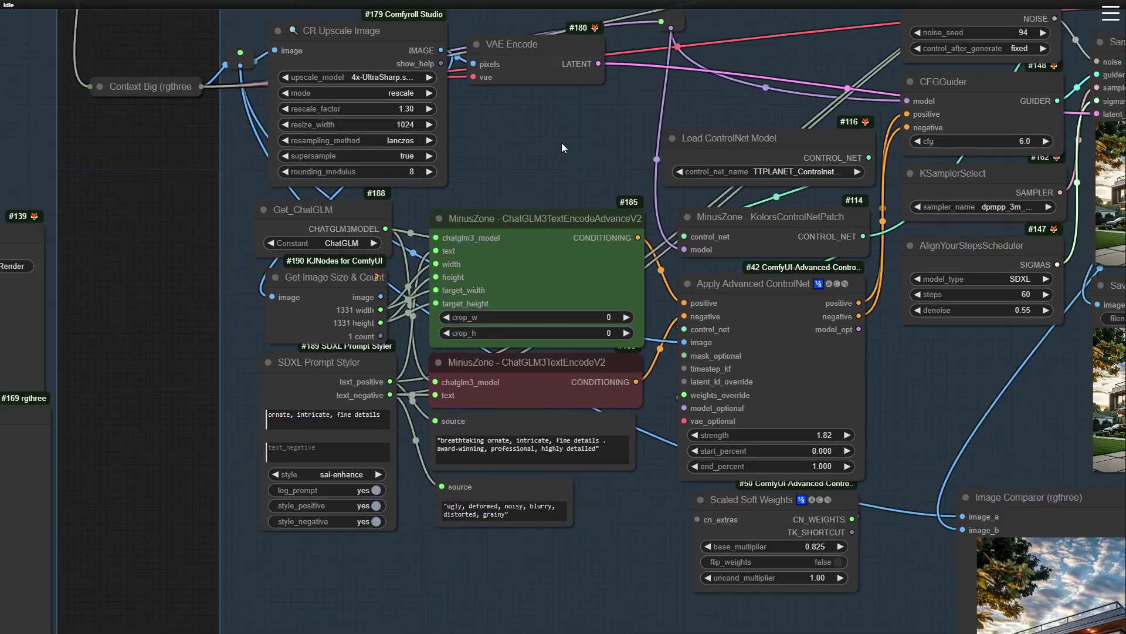
pyautogui.scroll(-1, 563, 143)
pyautogui.moveTo(494, 529)
pyautogui.mouseDown()
pyautogui.moveTo(537, 496)
pyautogui.moveTo(565, 289)
pyautogui.moveTo(619, 250)
pyautogui.moveTo(971, 459)
pyautogui.moveTo(987, 549)
pyautogui.mouseUp()
pyautogui.scroll(-4, 960, 467)
pyautogui.scroll(-2, 891, 552)
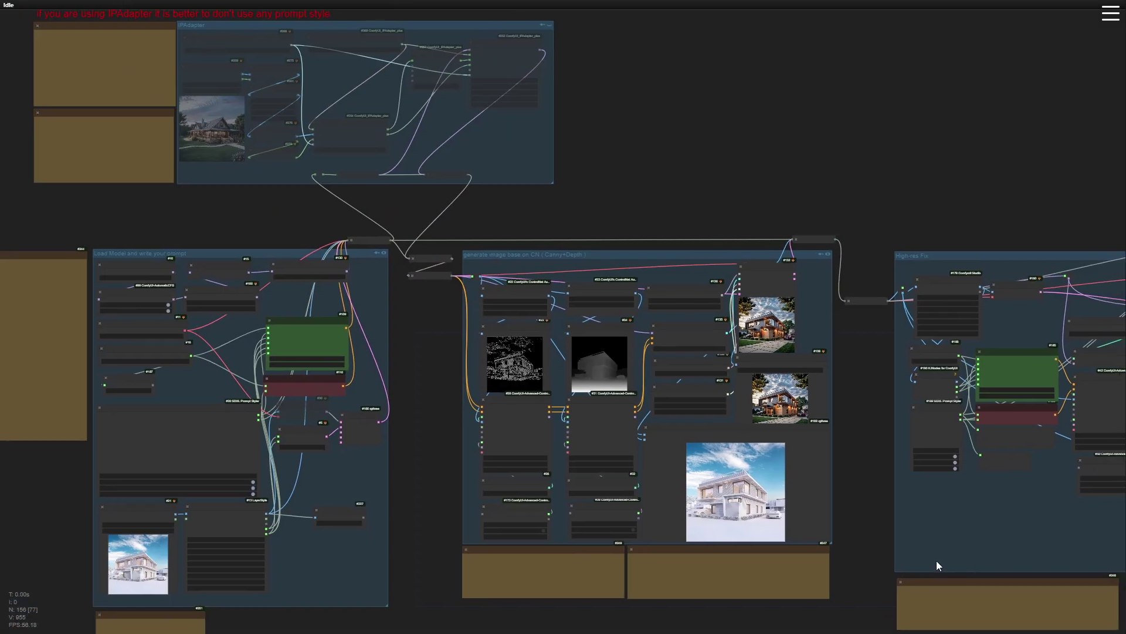
pyautogui.scroll(-4, 759, 515)
pyautogui.scroll(-2, 758, 517)
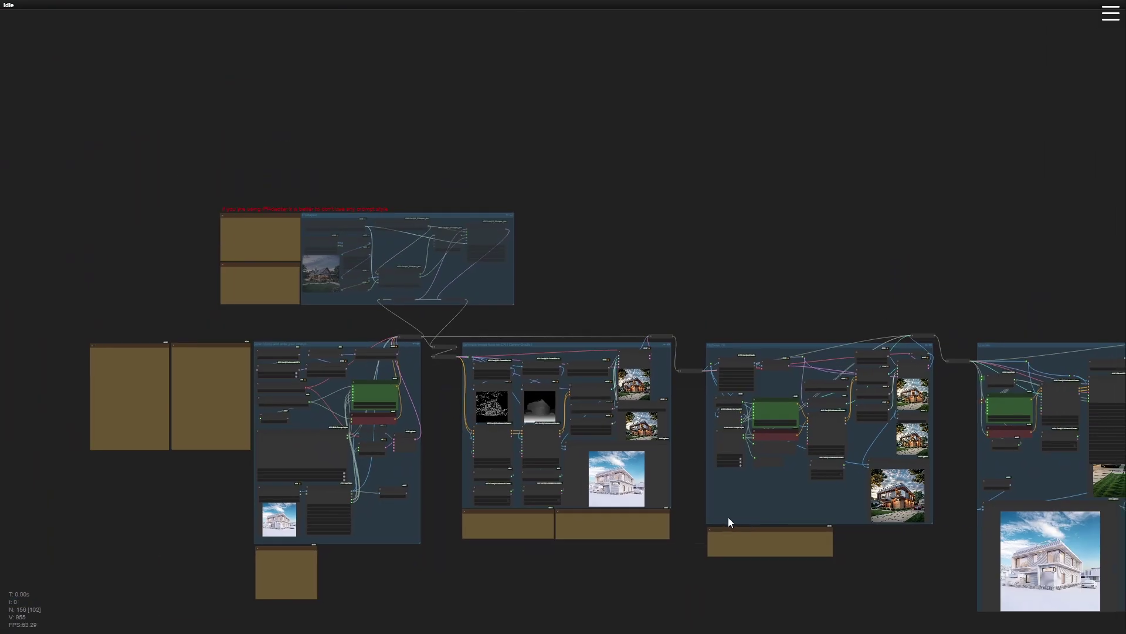
pyautogui.moveTo(710, 513); pyautogui.dragTo(521, 468)
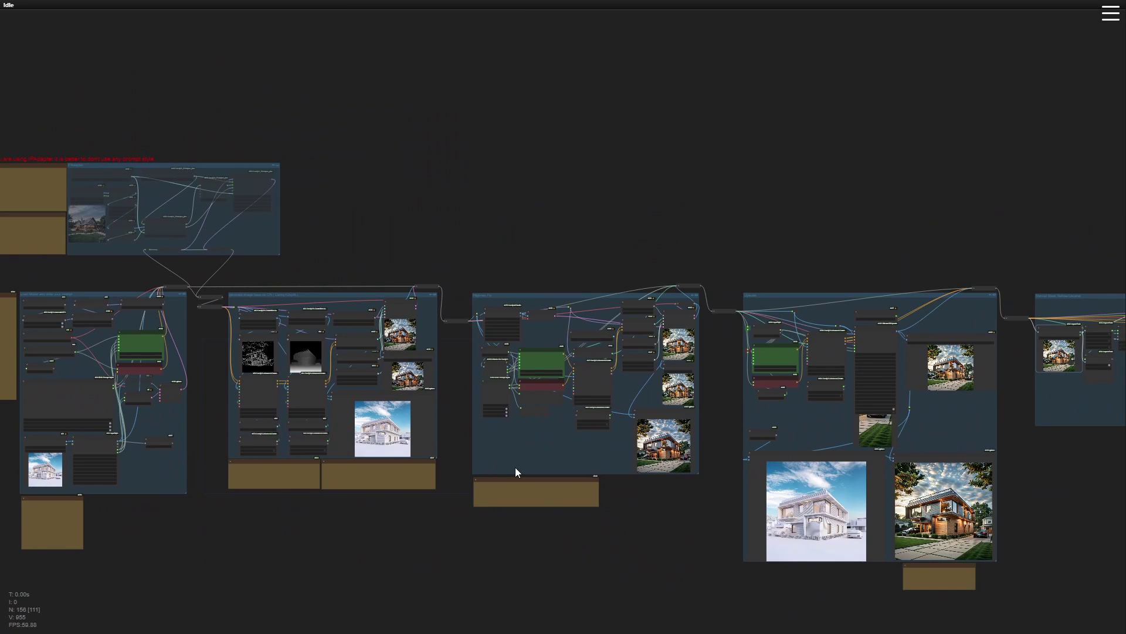
pyautogui.scroll(-2, 515, 467)
pyautogui.moveTo(515, 467); pyautogui.dragTo(491, 447)
pyautogui.scroll(-1, 485, 479)
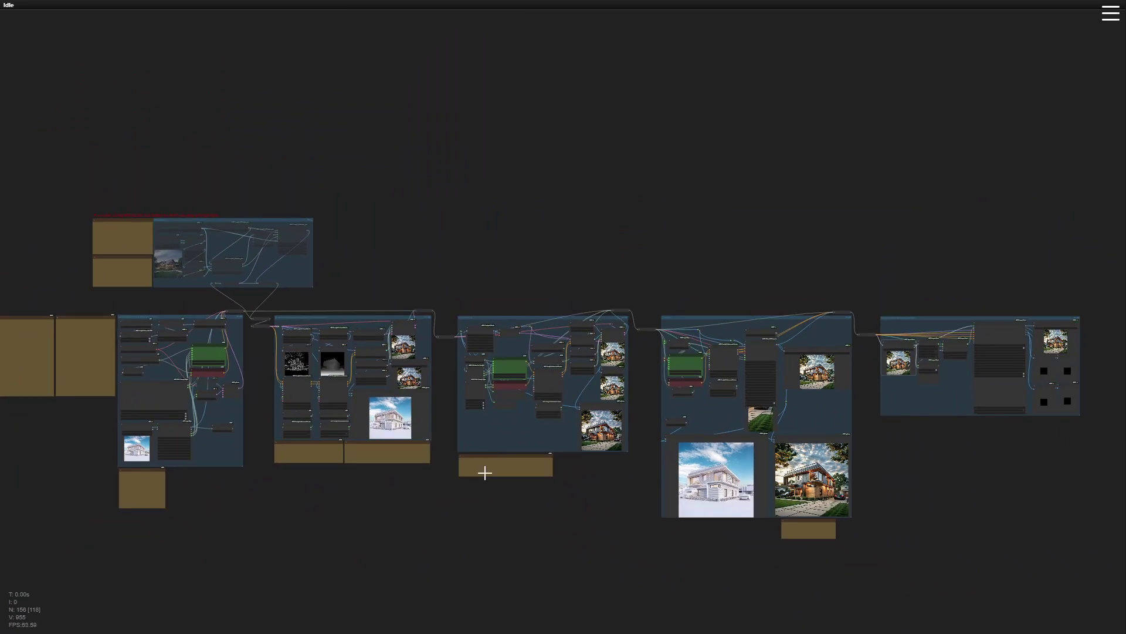